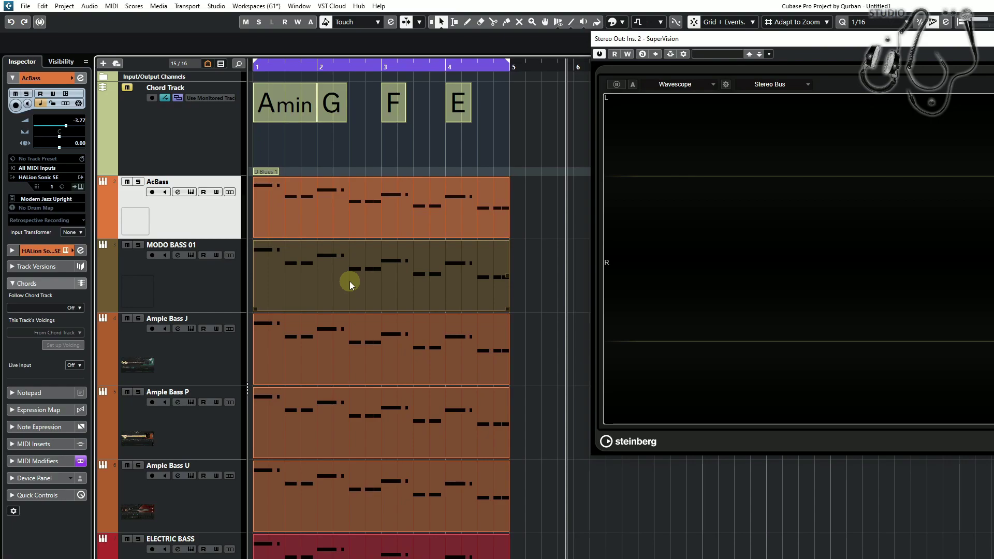
- Open the AcBass track's HALion Sonic SE instrument, shrink it to the compact editor view and place it over the SuperVision meter
scroll(311, 341, "down", 5)
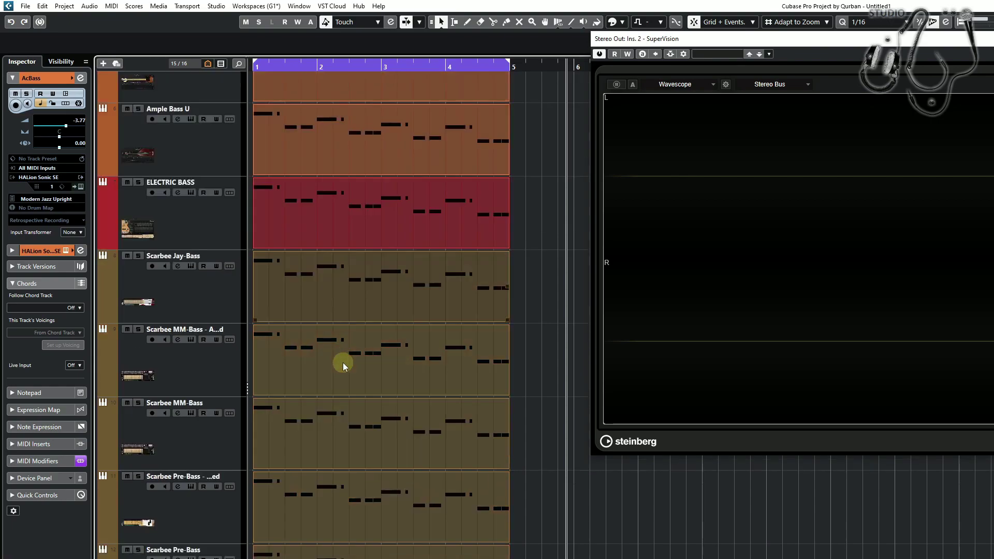
scroll(331, 399, "up", 5)
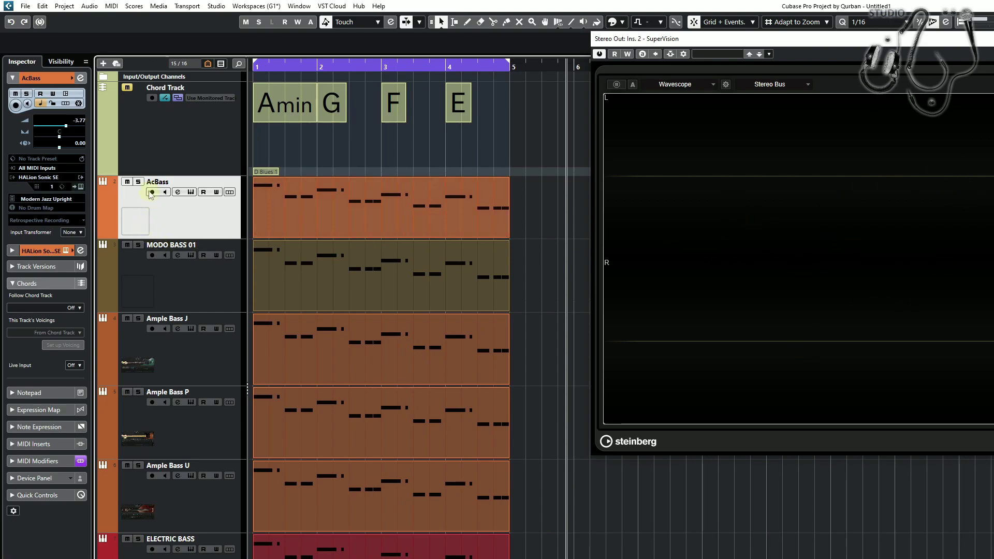
left_click(191, 192)
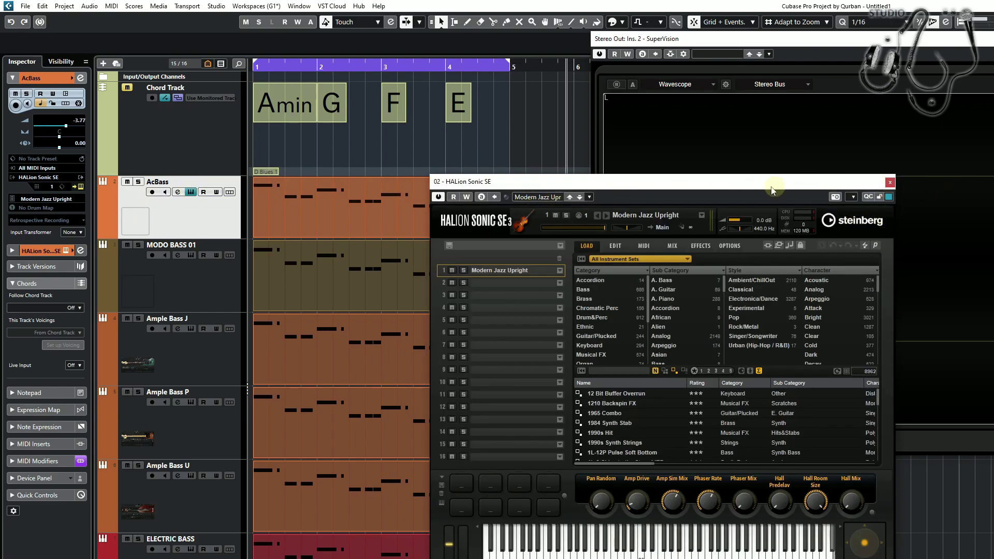
left_click_drag(868, 233, 914, 216)
left_click(914, 216)
left_click_drag(692, 160, 853, 130)
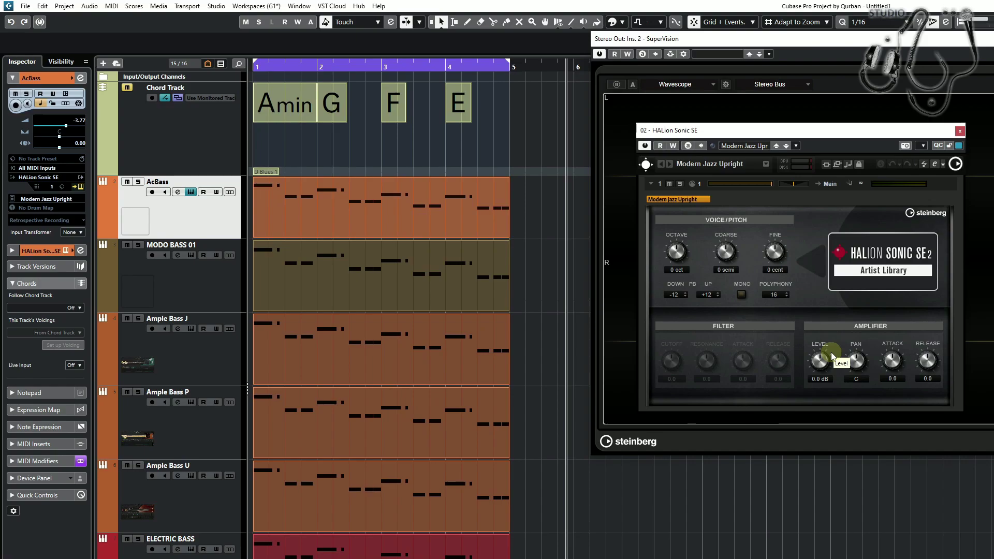
- Open the instrument windows of the MODO BASS 01 and Ample Bass J tracks and move each clear of the track list
left_click(190, 254)
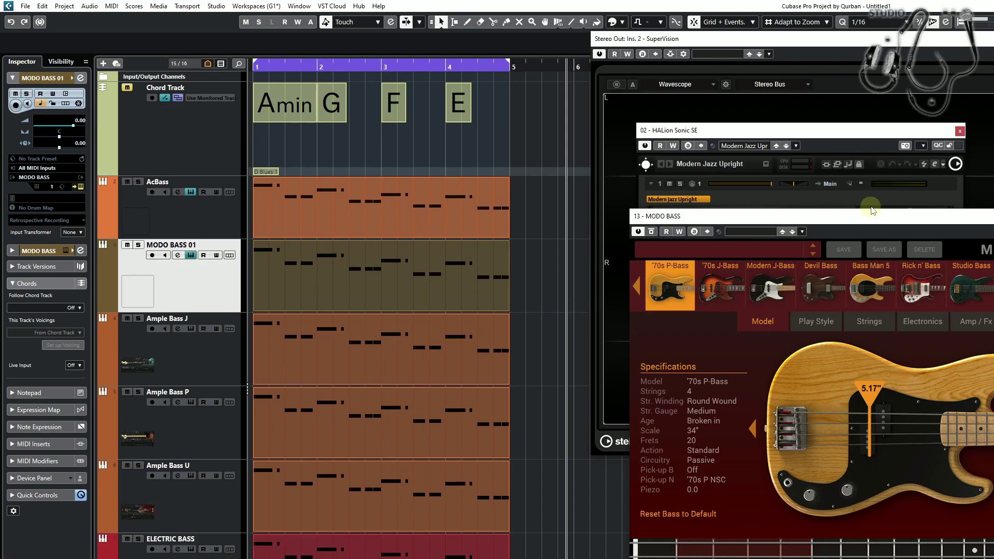
left_click_drag(868, 228, 897, 162)
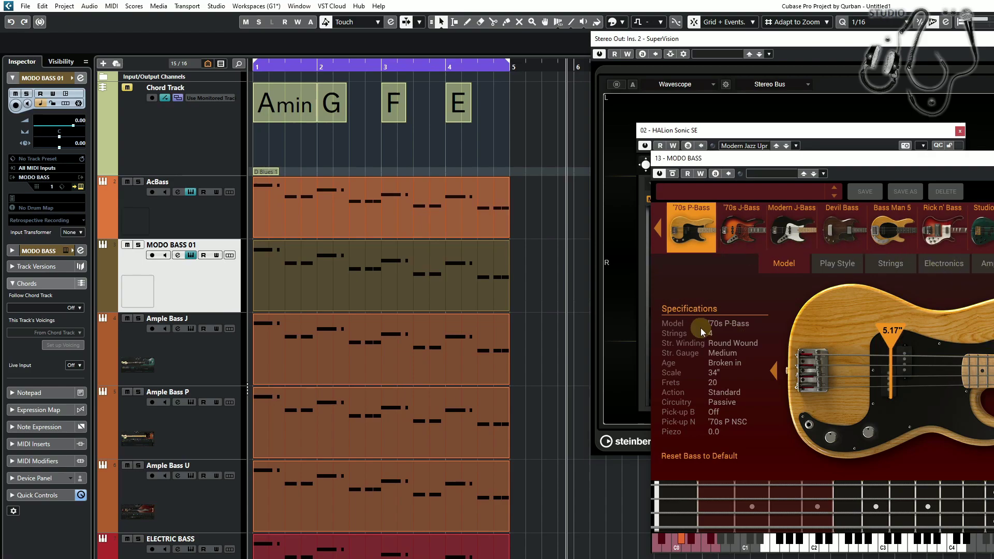
left_click(191, 353)
left_click(191, 328)
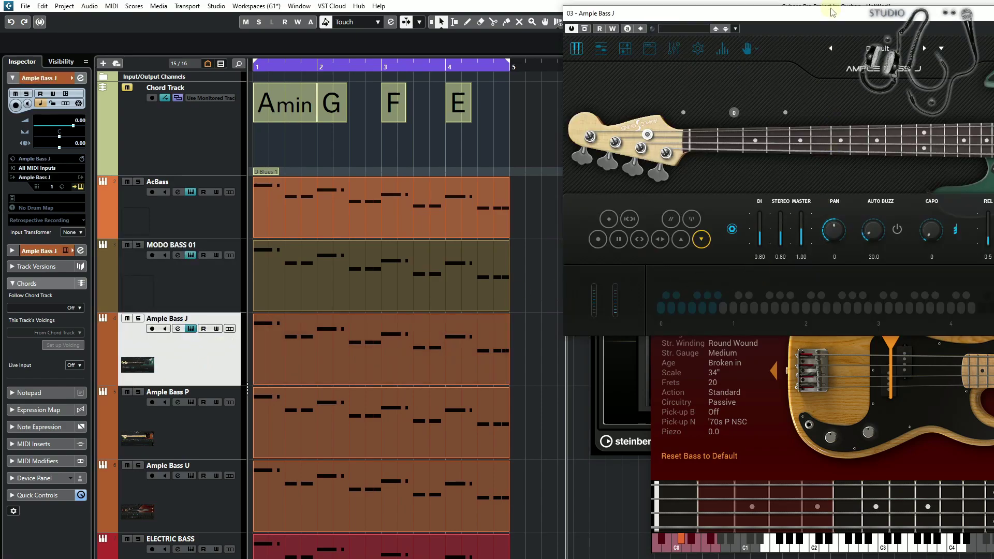
left_click_drag(833, 14, 839, 129)
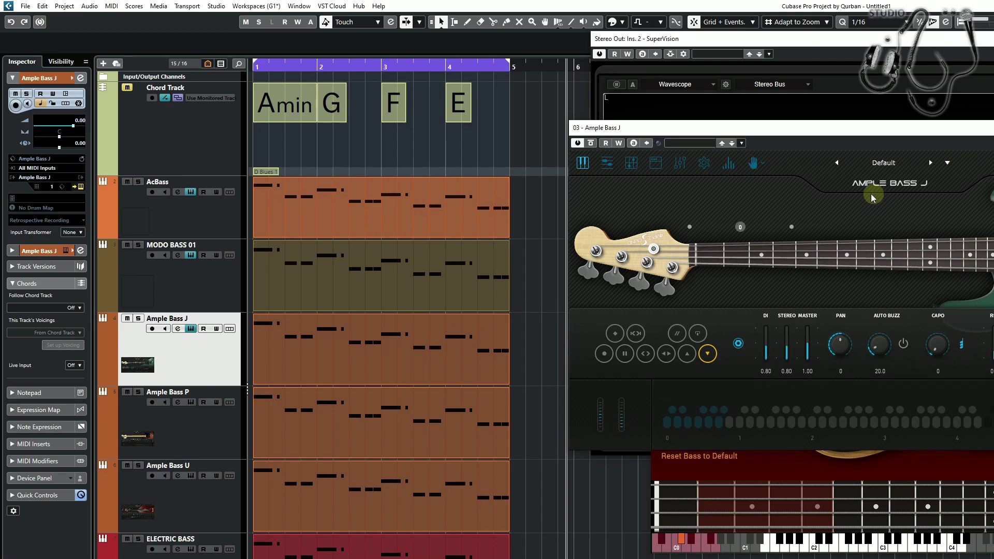
- Open the Ample Bass P track's instrument and position its window below the Ample Bass J header
left_click(210, 437)
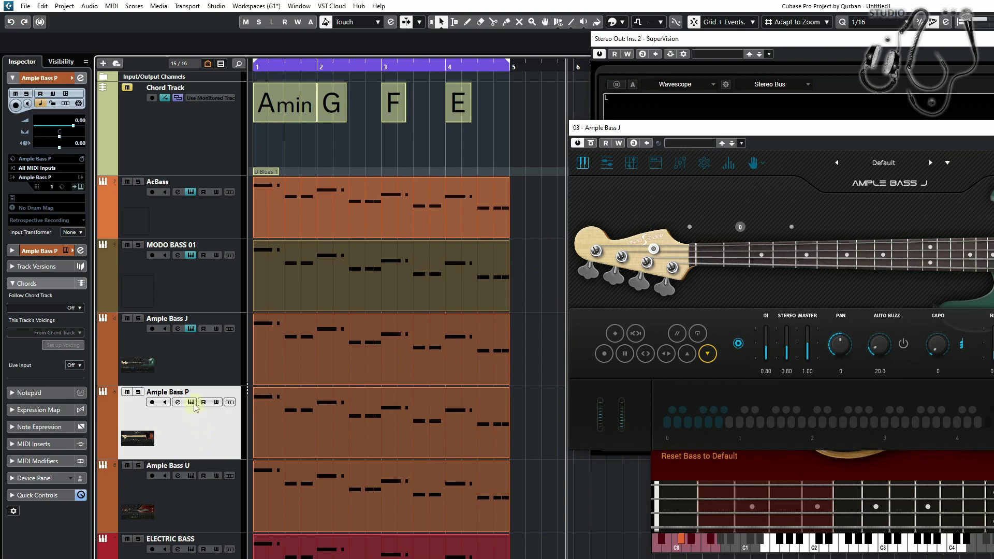
left_click(191, 402)
left_click_drag(818, 220, 992, 226)
left_click_drag(777, 228, 818, 280)
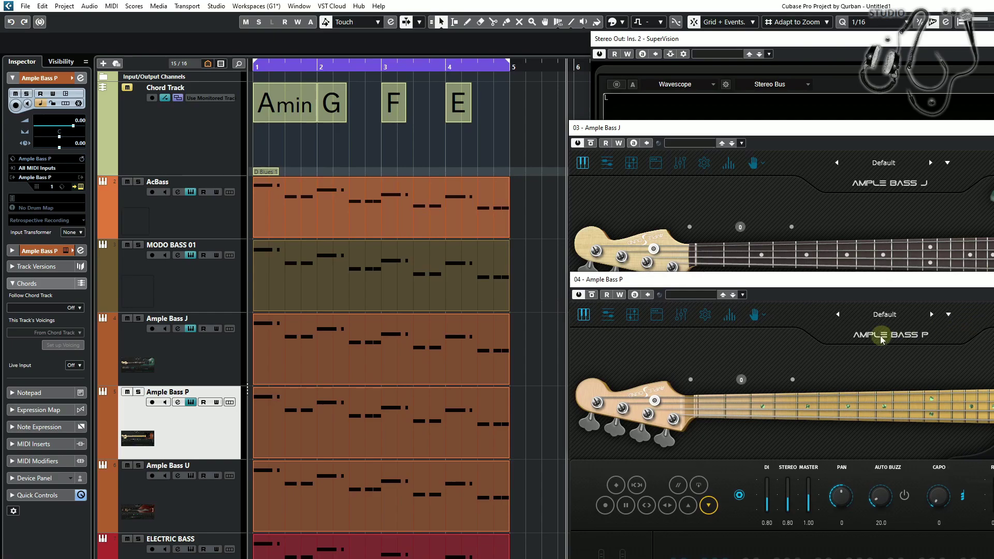
- Open the Ample Bass U track's upright bass instrument and position its window over the Ample Bass P window
left_click(203, 499)
left_click(191, 475)
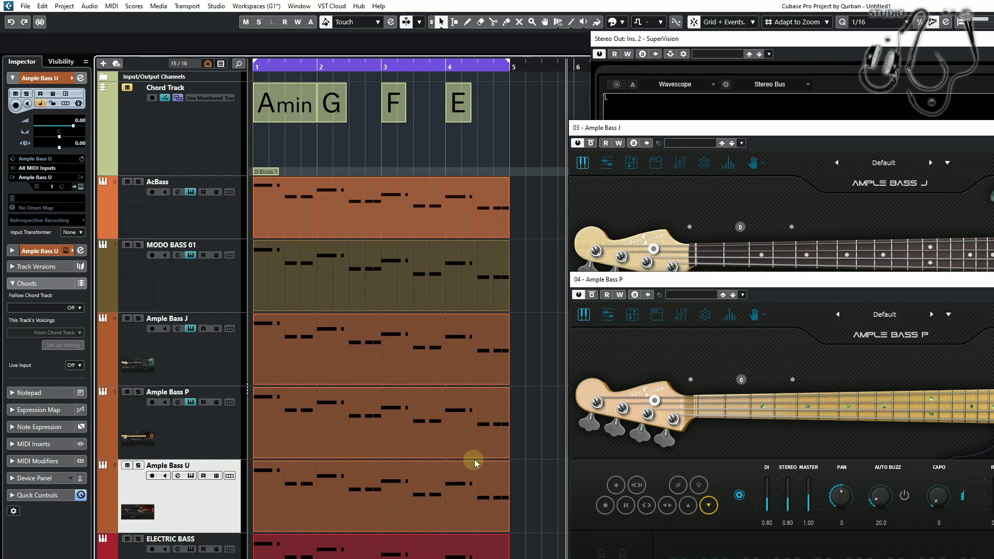
left_click_drag(772, 217, 866, 320)
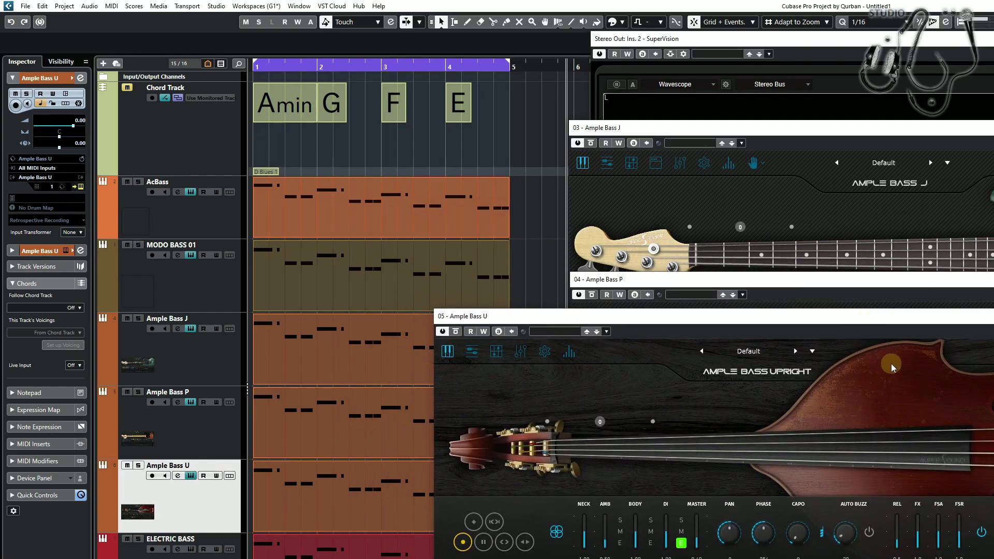
left_click_drag(895, 324, 923, 254)
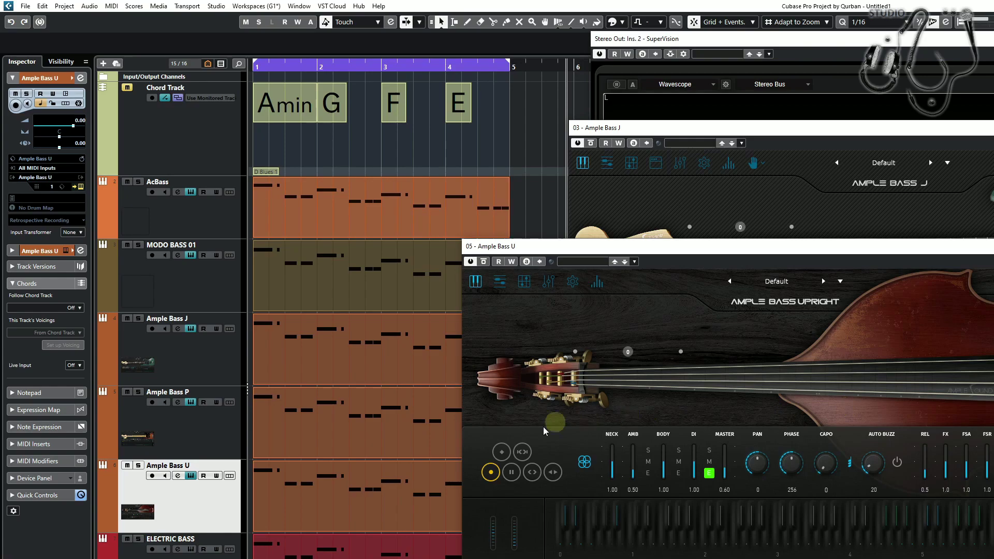
- Open the ELECTRIC BASS track's HALion Sonic instrument and position its window over the Ample Bass U window
left_click(189, 539)
left_click(190, 550)
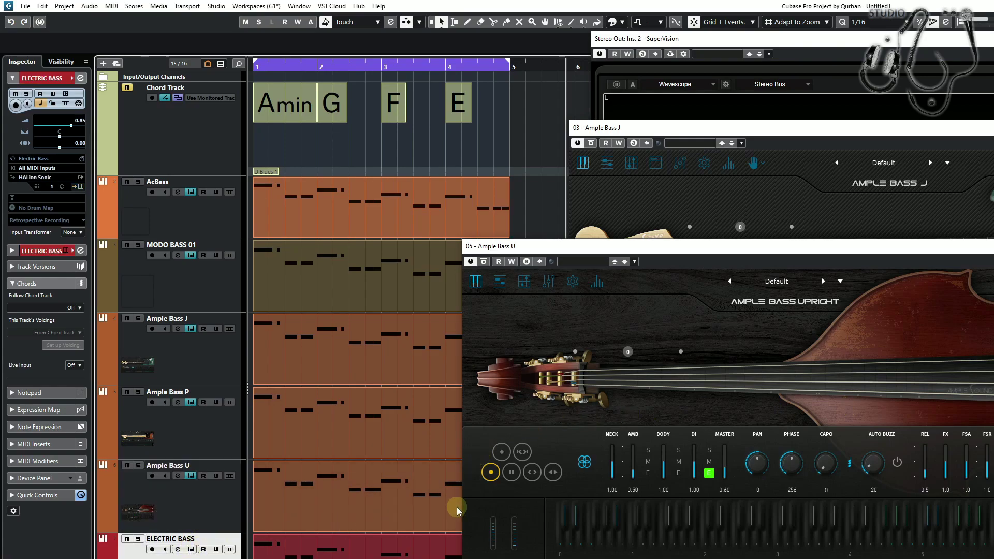
left_click_drag(748, 192, 811, 171)
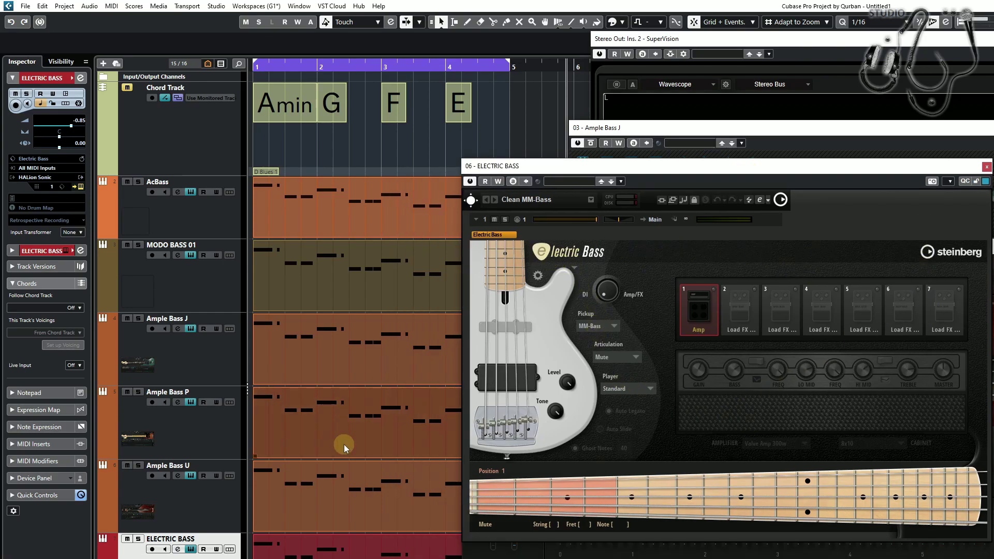
- Open the Scarbee Jay-Bass track's Kontakt instrument and move its window away from the track list
scroll(352, 310, "down", 5)
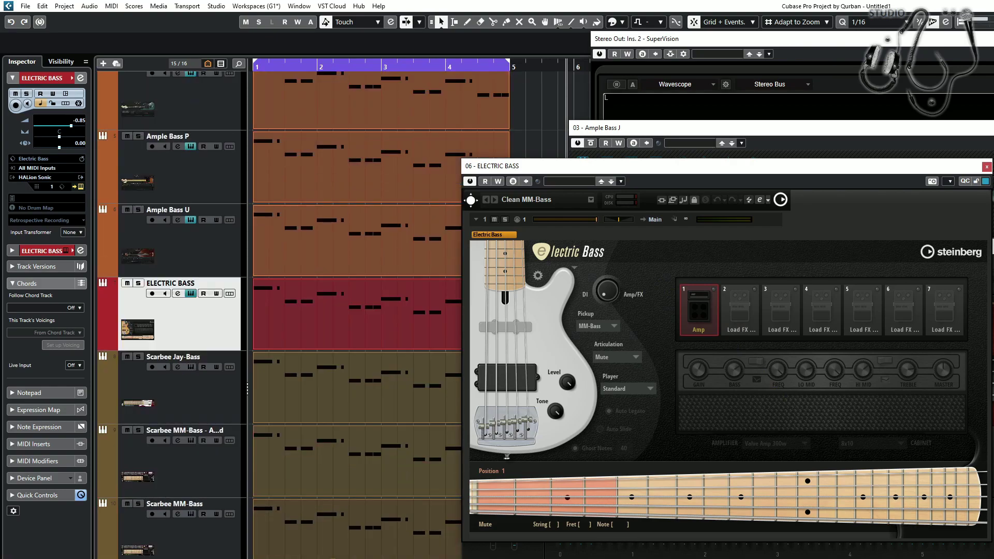
left_click(193, 402)
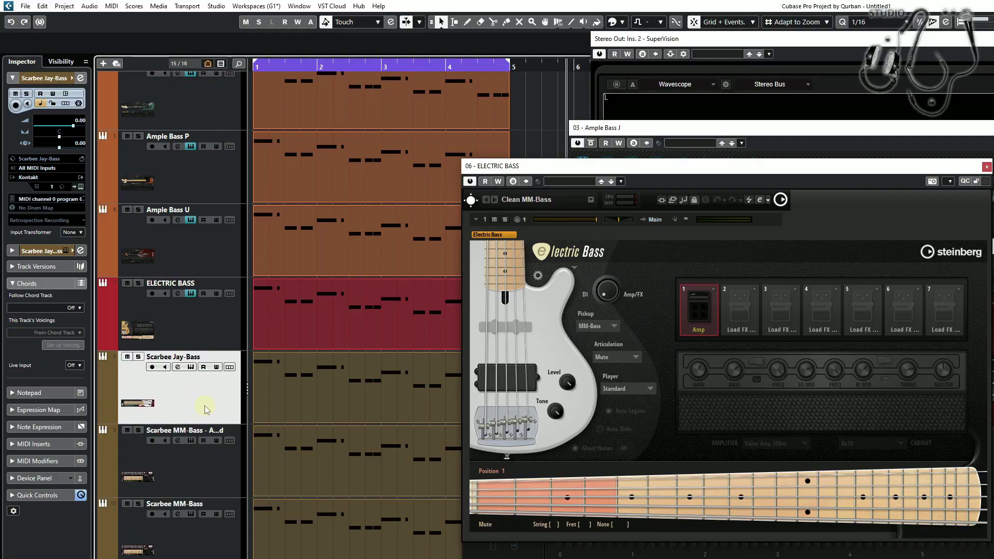
left_click(192, 367)
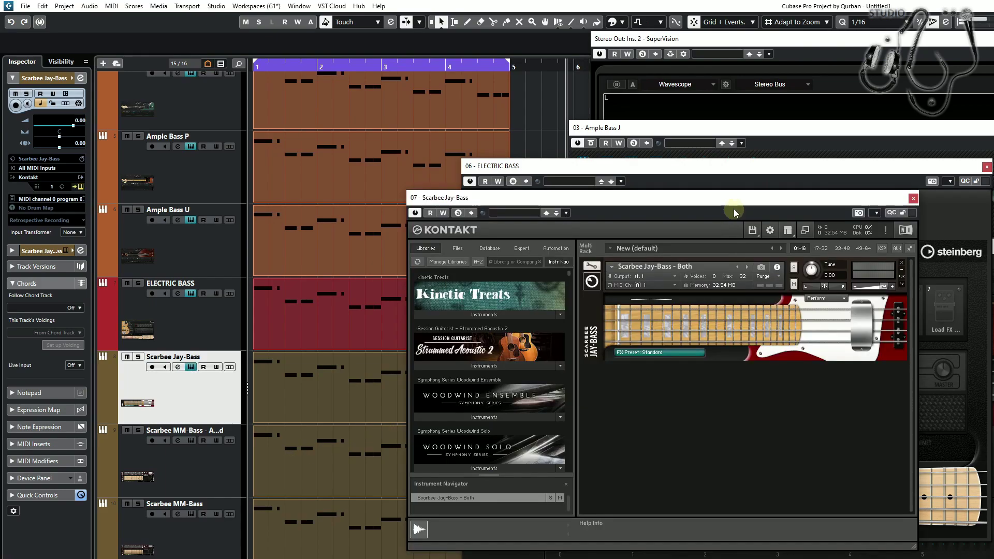
left_click_drag(737, 203, 882, 134)
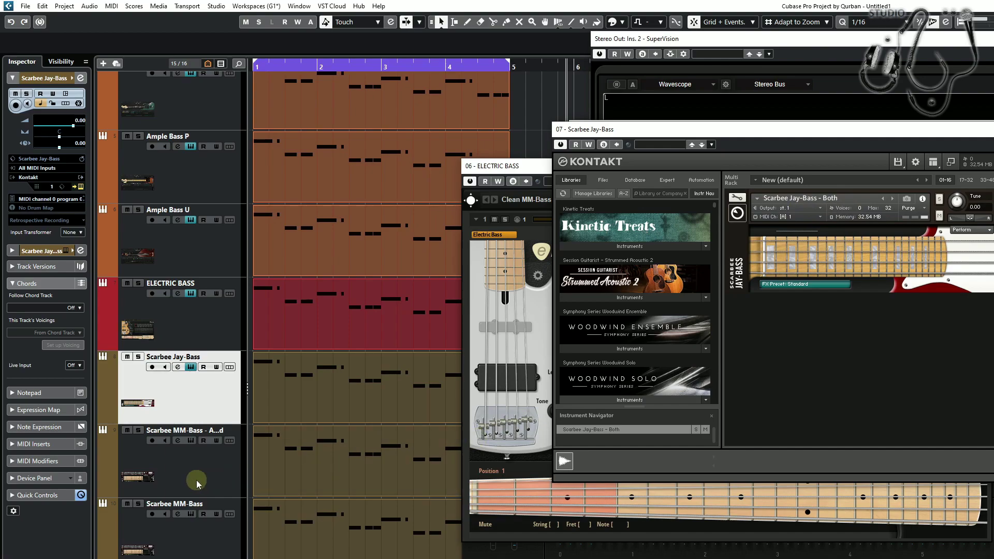
- Open the Kontakt instruments of the Scarbee MM-Bass Amped and Scarbee MM-Bass tracks, and select the Scarbee Rickenbacker Bass track
left_click(191, 440)
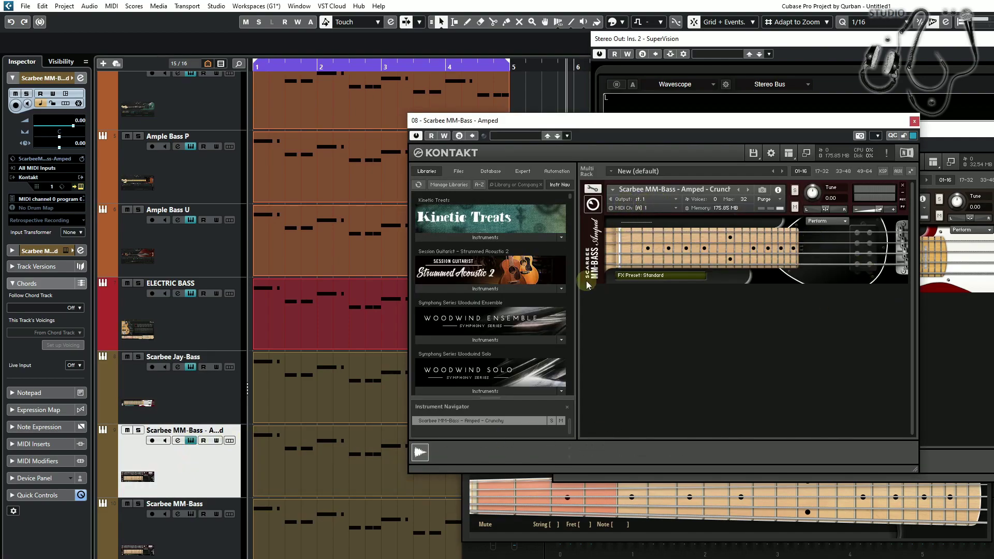
left_click(173, 546)
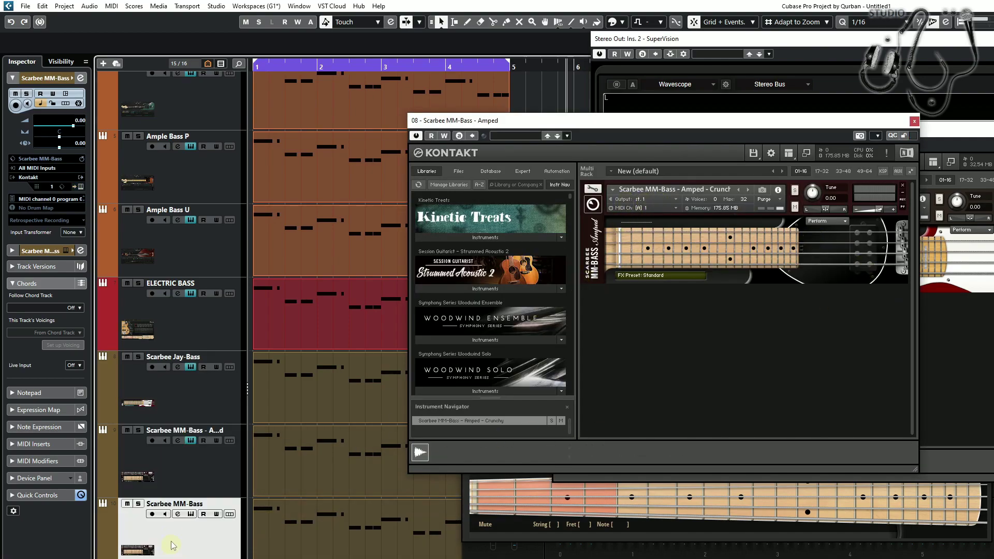
left_click(191, 515)
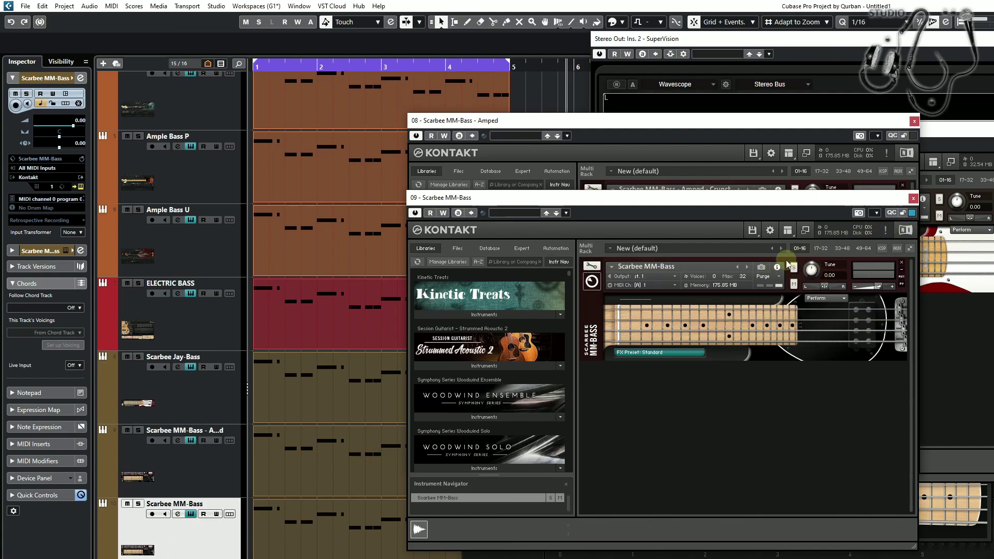
scroll(304, 459, "down", 3)
left_click(192, 553)
key("Down")
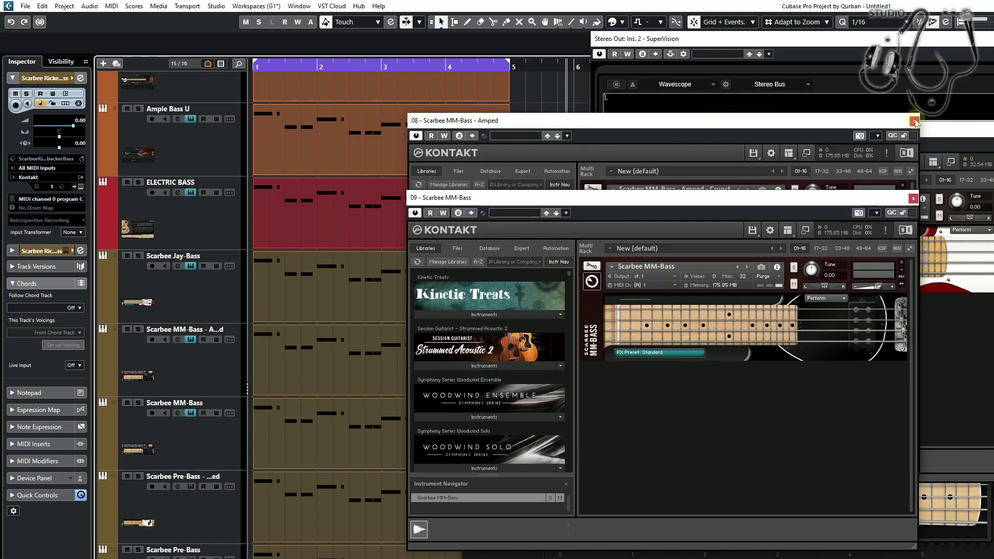
- Close all the open bass instrument windows, leaving only the SuperVision meter open
left_click(913, 198)
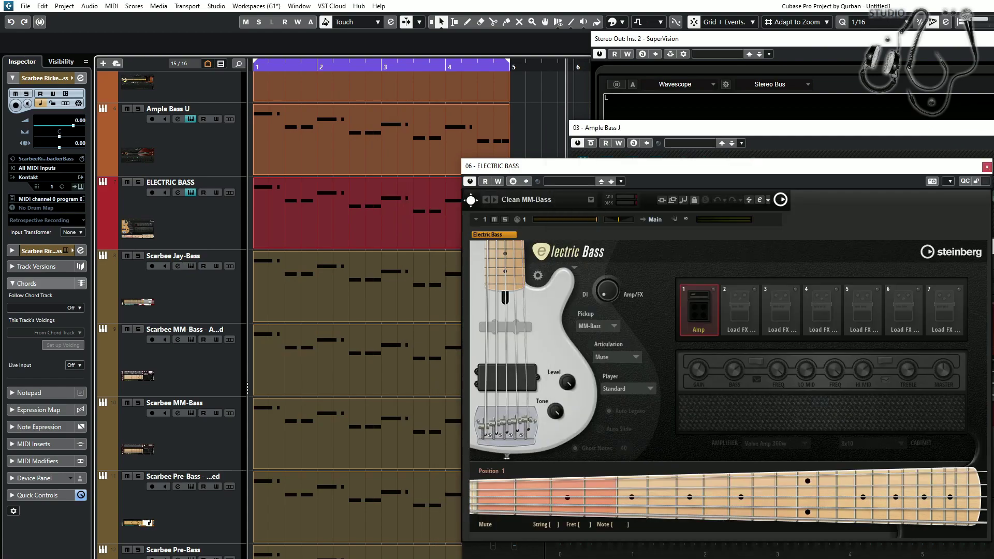
left_click(986, 166)
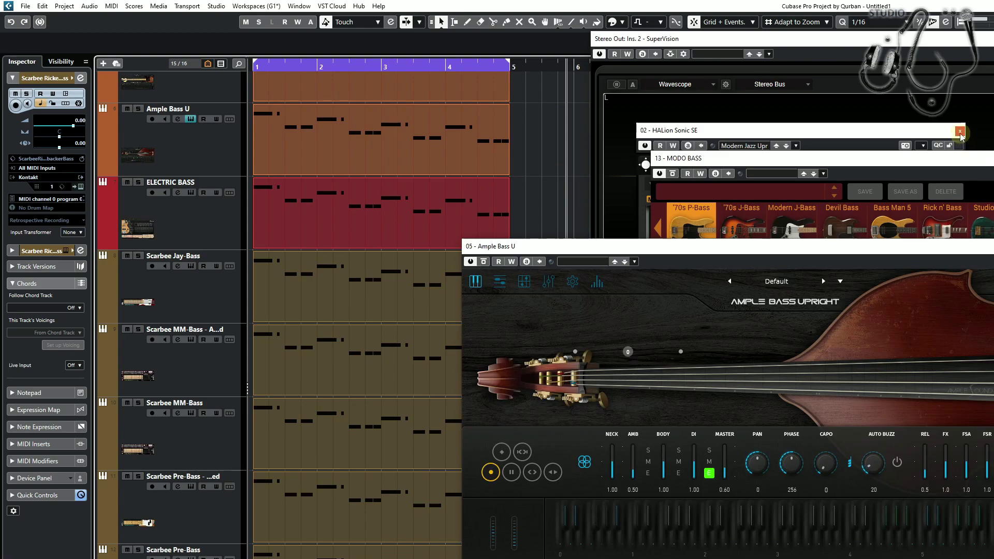
left_click(961, 132)
left_click(987, 158)
left_click(987, 246)
left_click(987, 282)
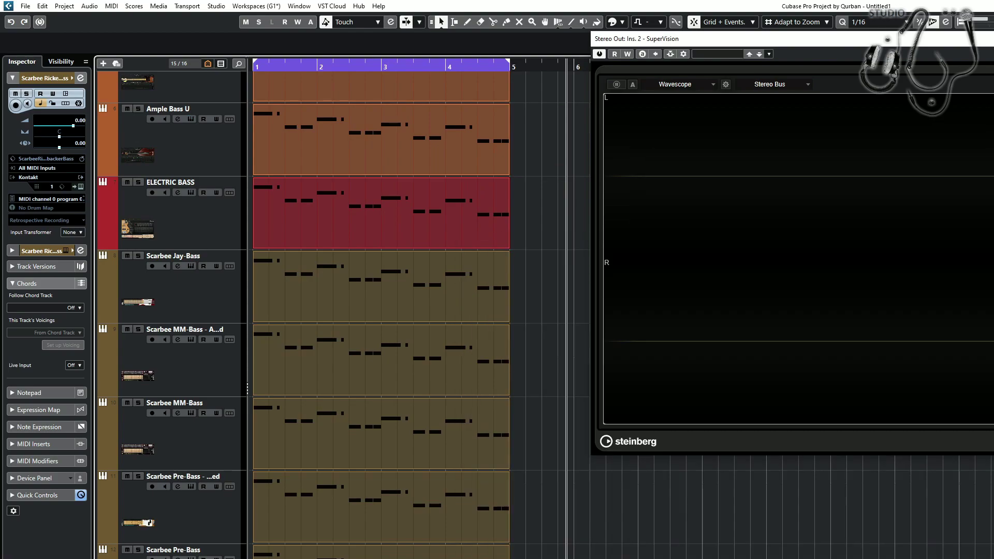
- Select the AcBass track and solo it
scroll(404, 282, "up", 5)
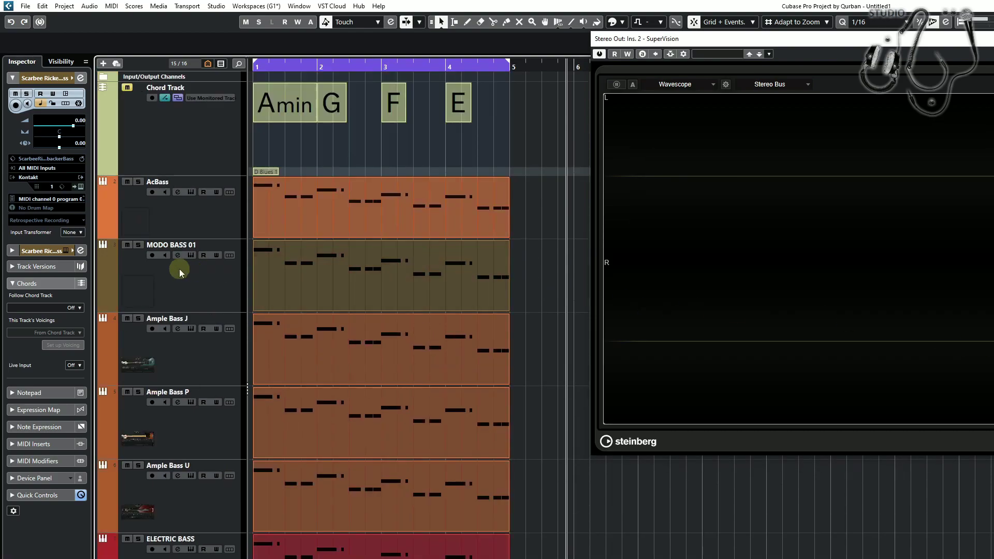
left_click(276, 195)
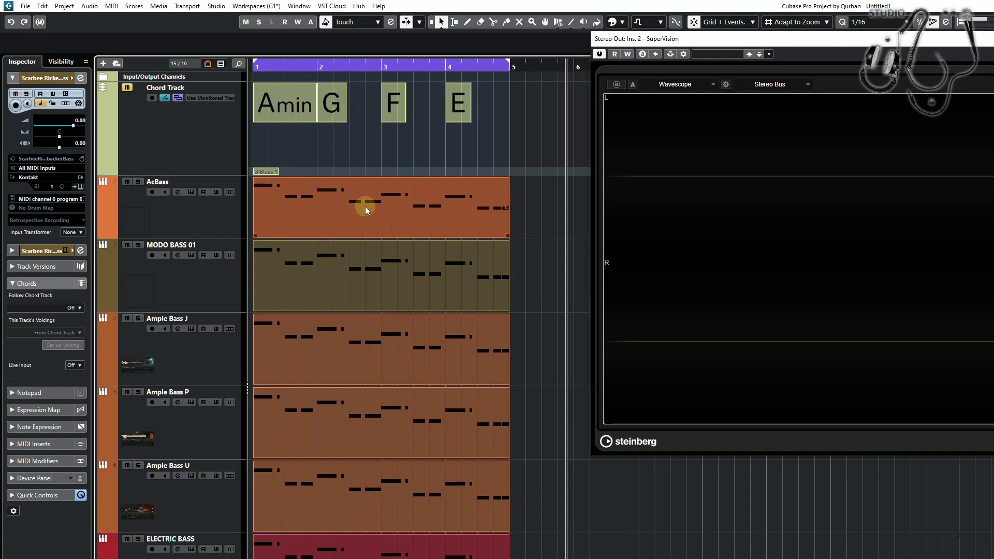
left_click(281, 127)
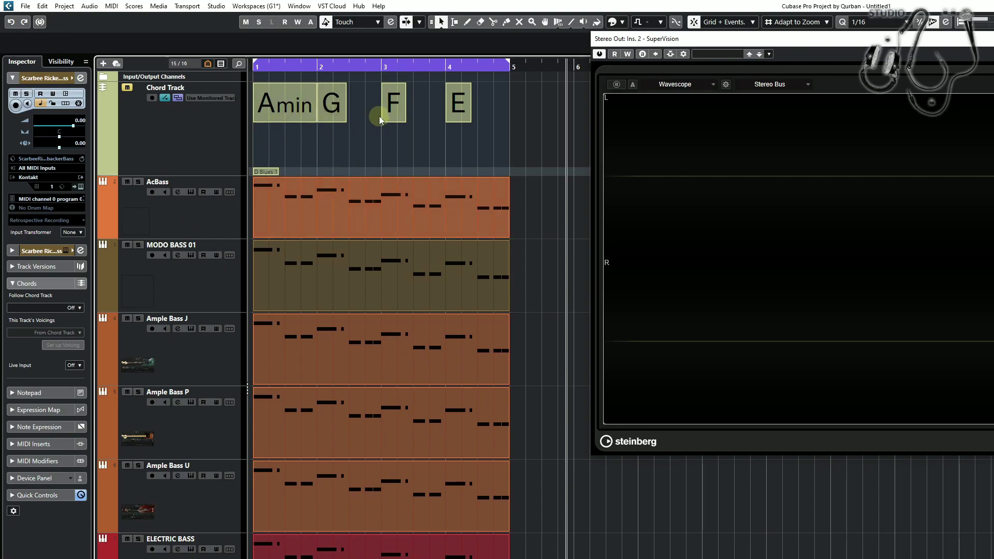
left_click(167, 219)
key("s")
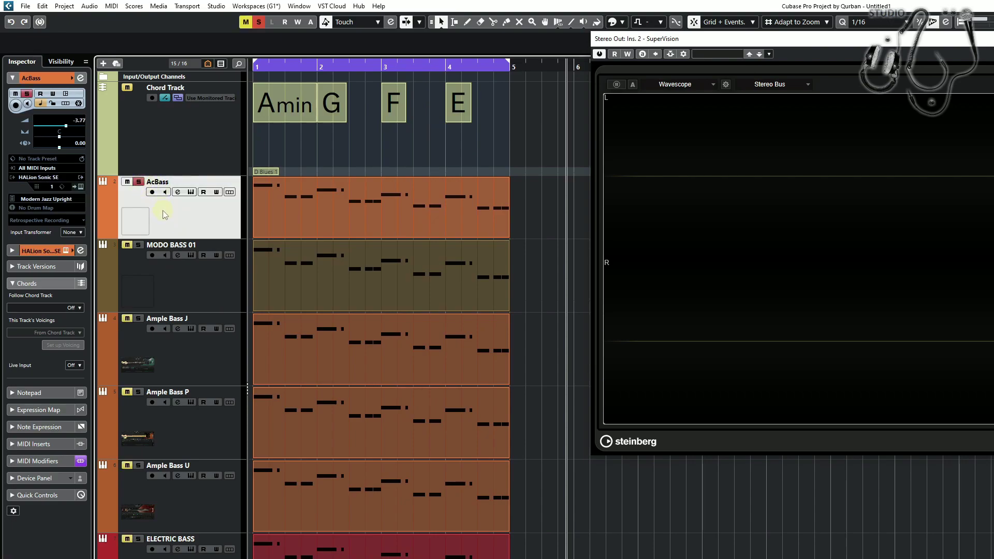
- Select MODO BASS 01 and Ample Bass J in turn, reselect AcBass and return the playhead to the project start
left_click(160, 273)
left_click(188, 345)
left_click(182, 227)
key("Home")
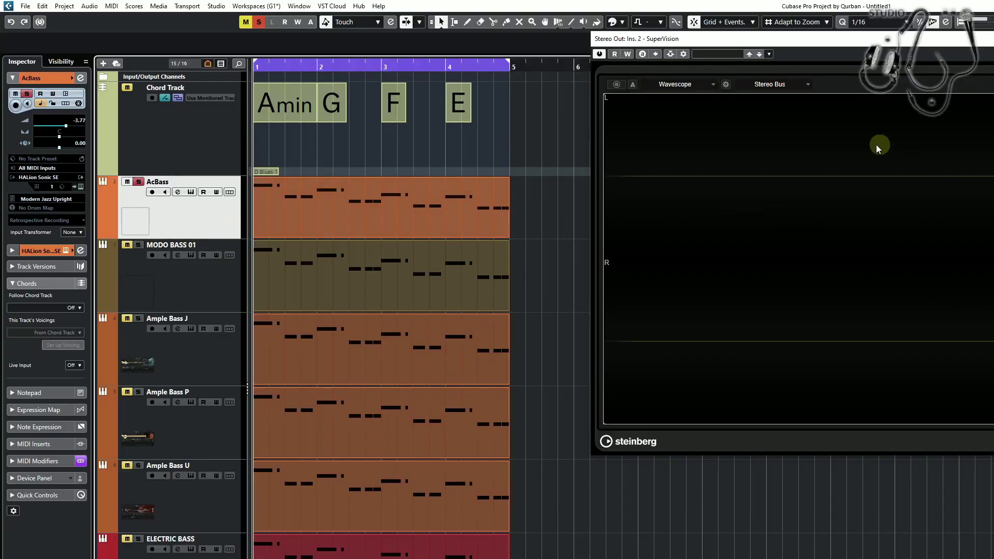
- Reopen the AcBass track's HALion Sonic SE window and place it below the SuperVision waveform display
left_click_drag(587, 220, 546, 240)
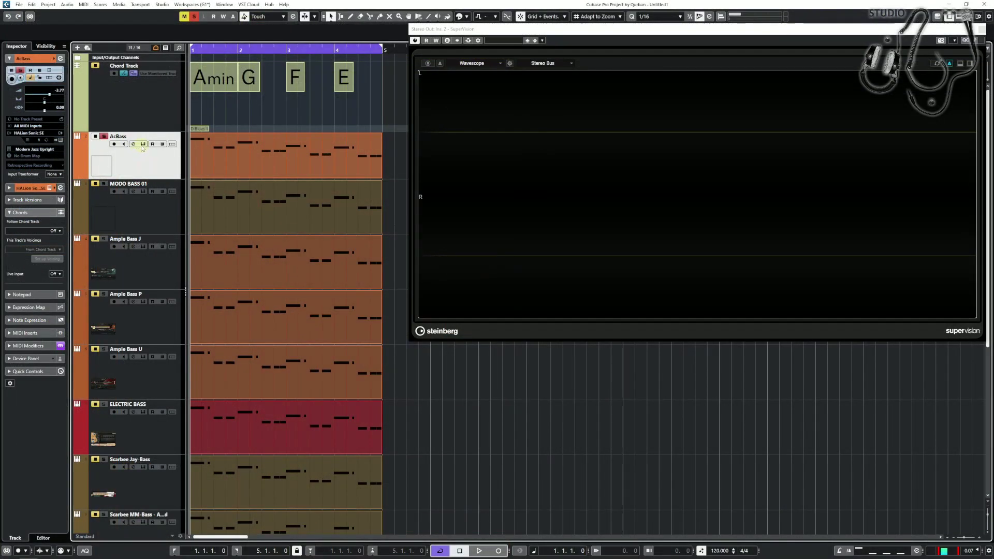
left_click(143, 145)
mouse_move(624, 97)
left_mouse_down()
mouse_move(401, 263)
mouse_move(589, 336)
left_mouse_up()
- Play the soloed AcBass loop, stop it and play it again, watching its waveform in SuperVision
key("space")
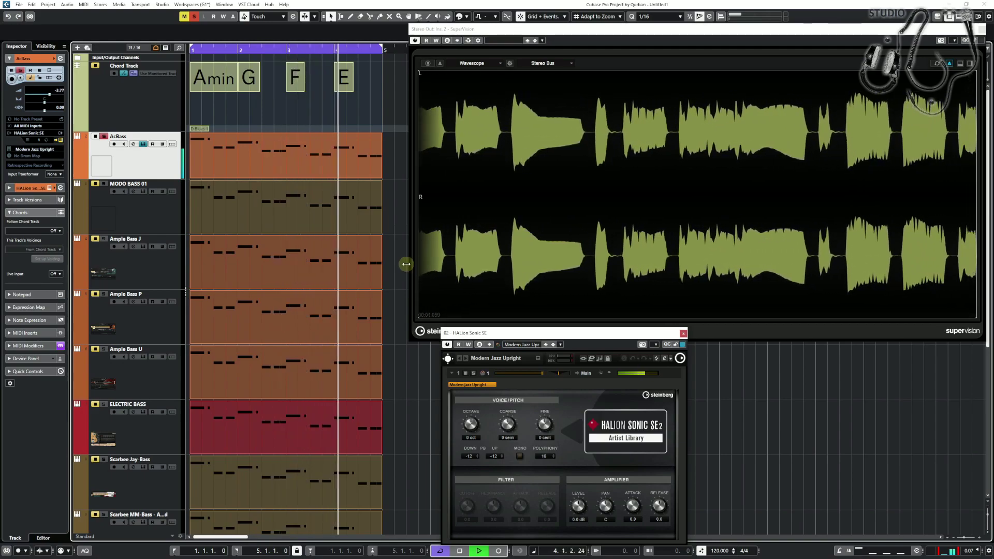
key("space")
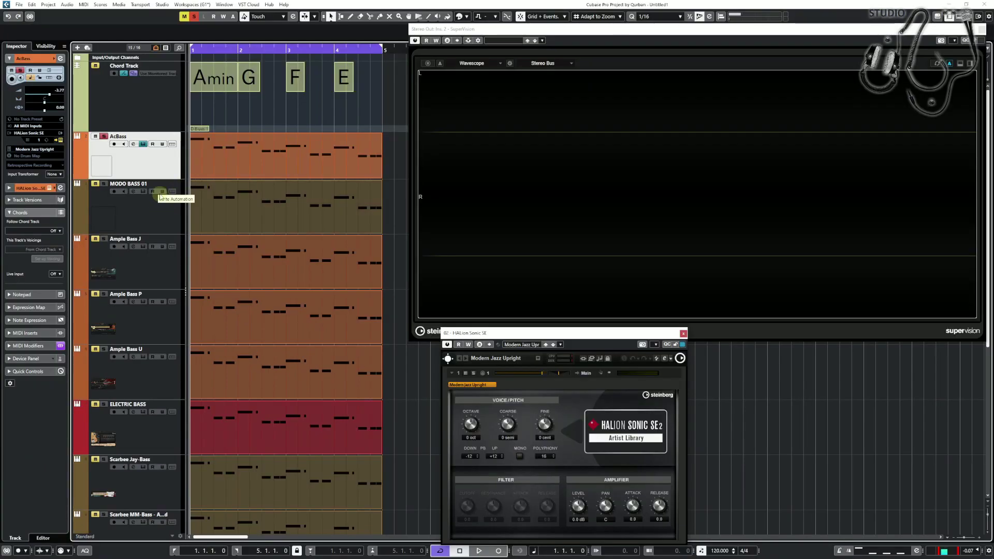
key("space")
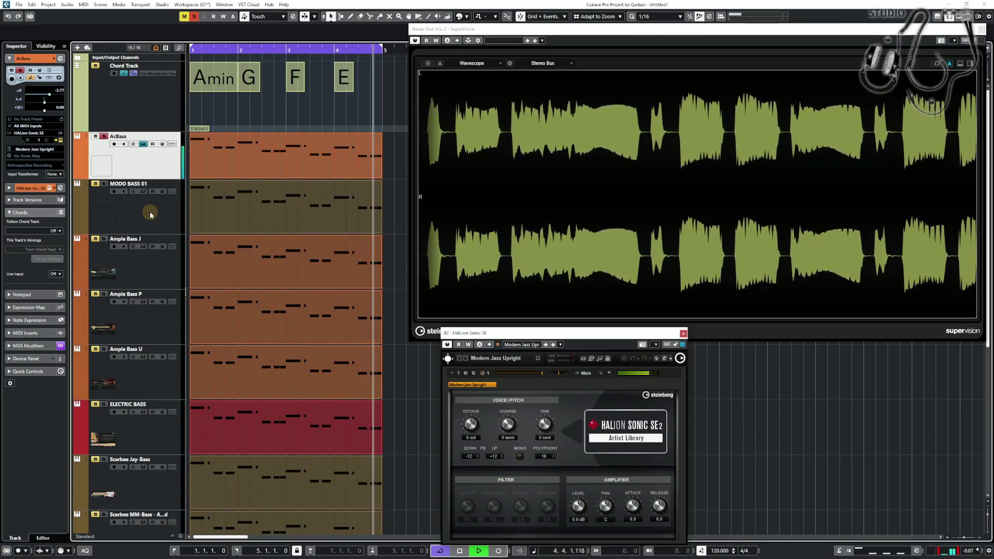
- Switch to the MODO BASS 01 track during playback, open its instrument window, close HALion Sonic SE and stop playback
left_click(150, 211)
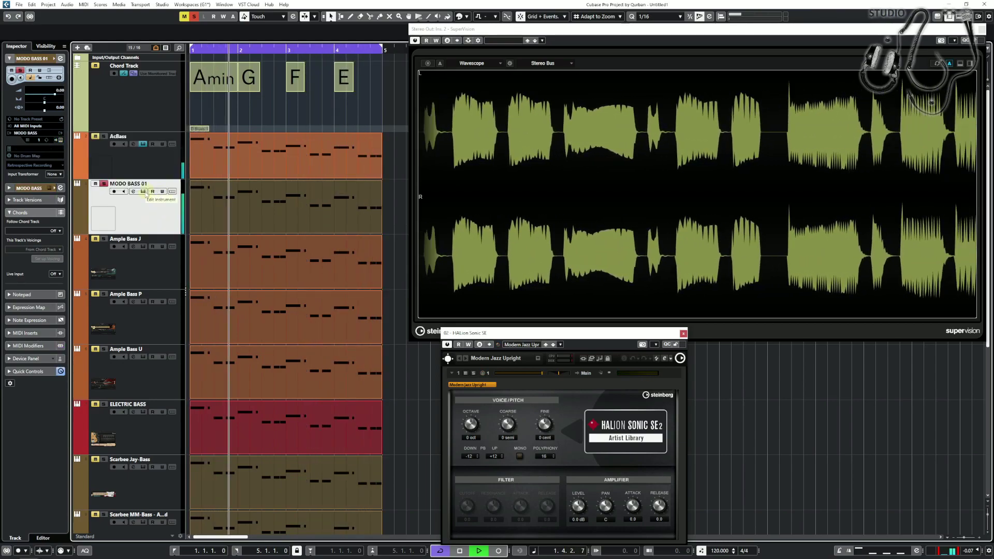
left_click(145, 191)
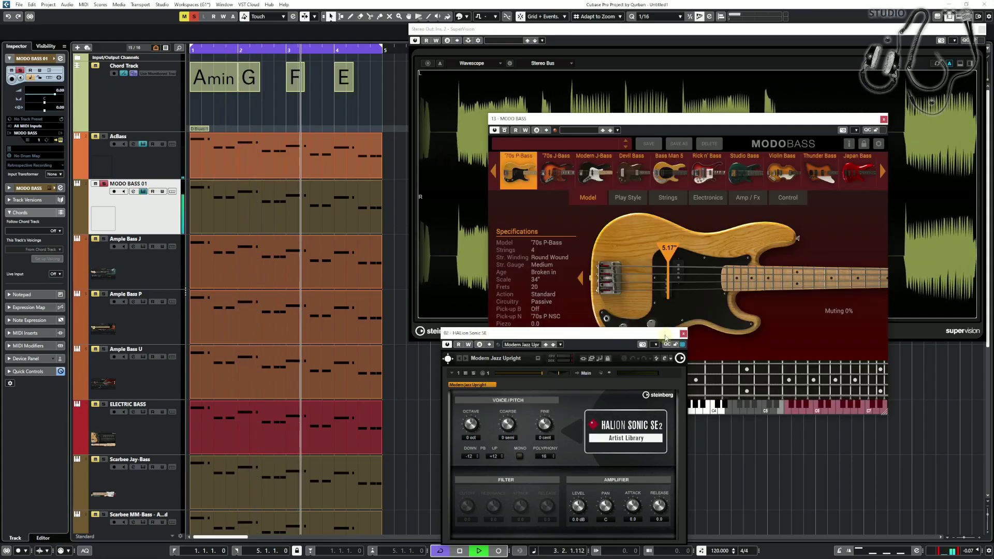
left_click(683, 333)
key("space")
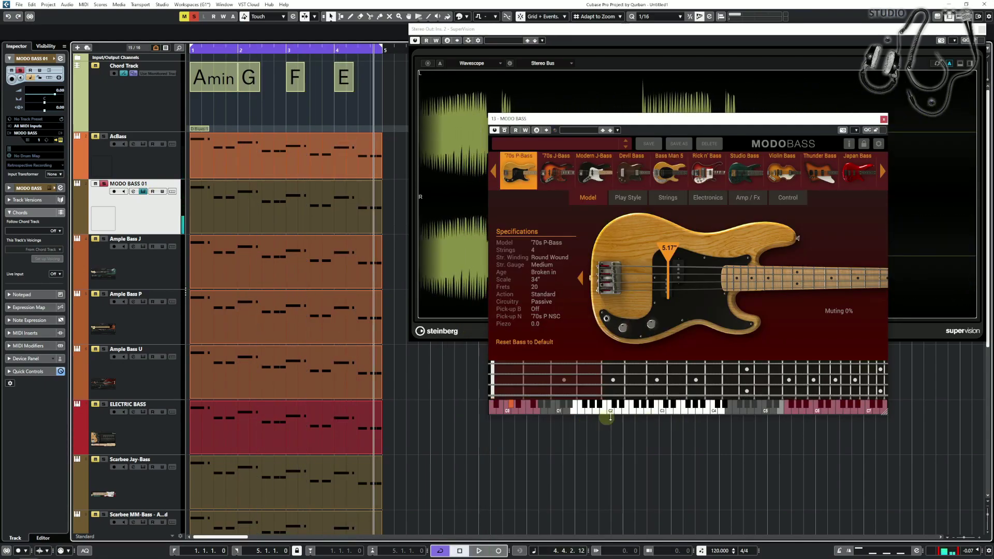
- Place the MODO BASS window below the SuperVision waveform display, then play and stop the soloed MODO BASS 01 loop
left_click(591, 412)
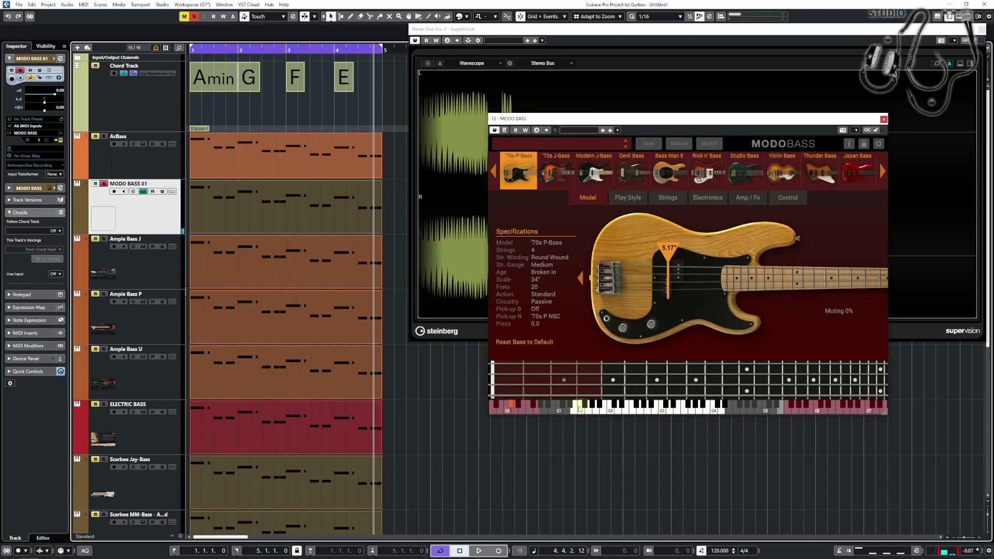
left_click(604, 394)
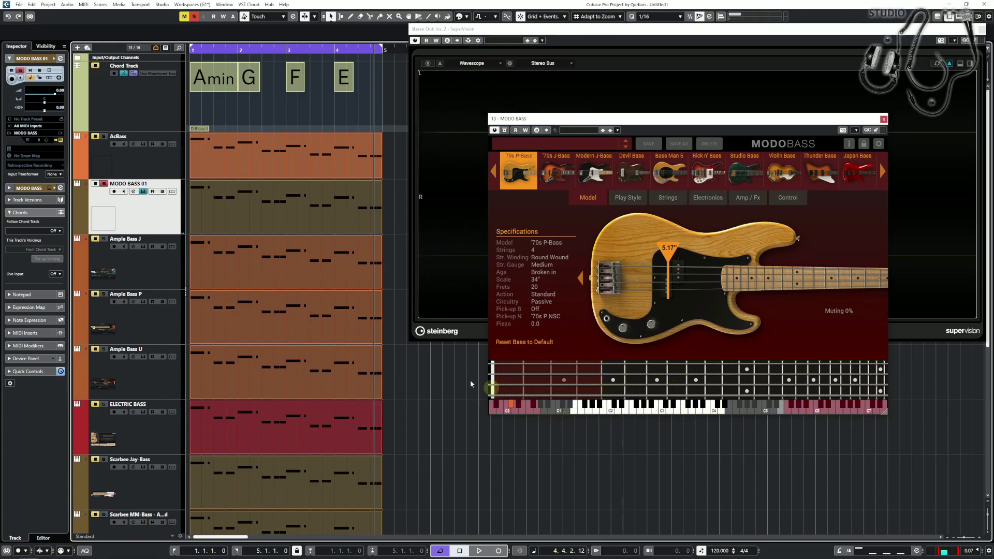
left_click_drag(551, 118, 444, 249)
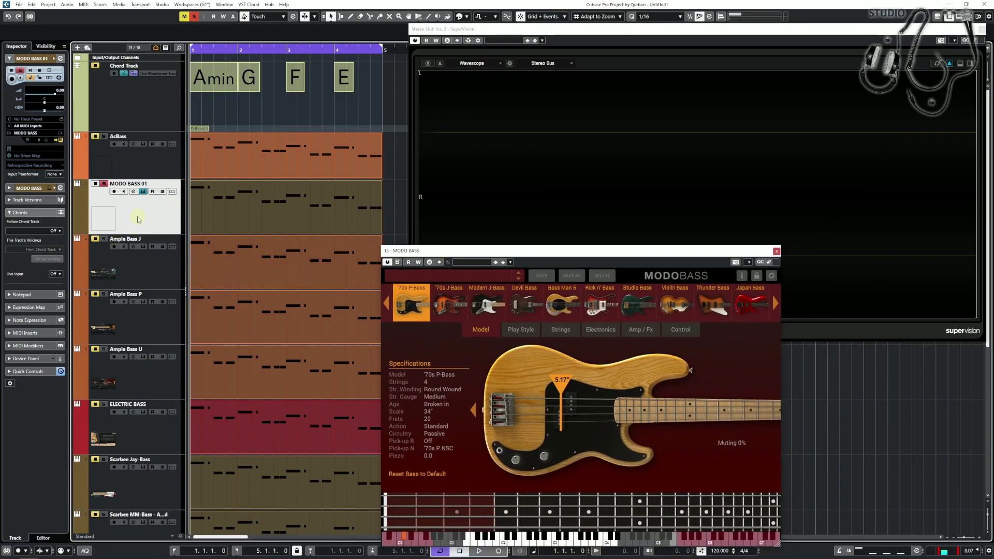
key("space")
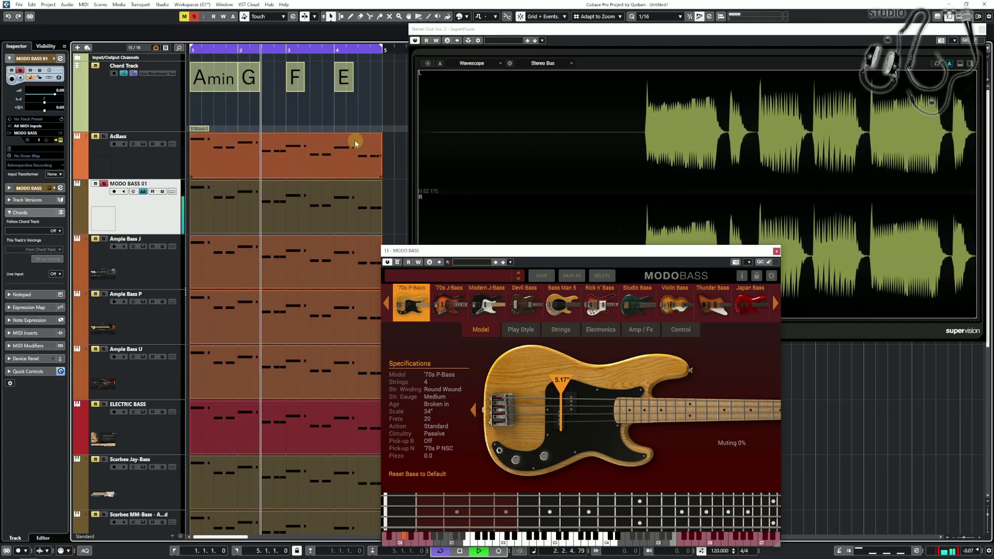
key("space")
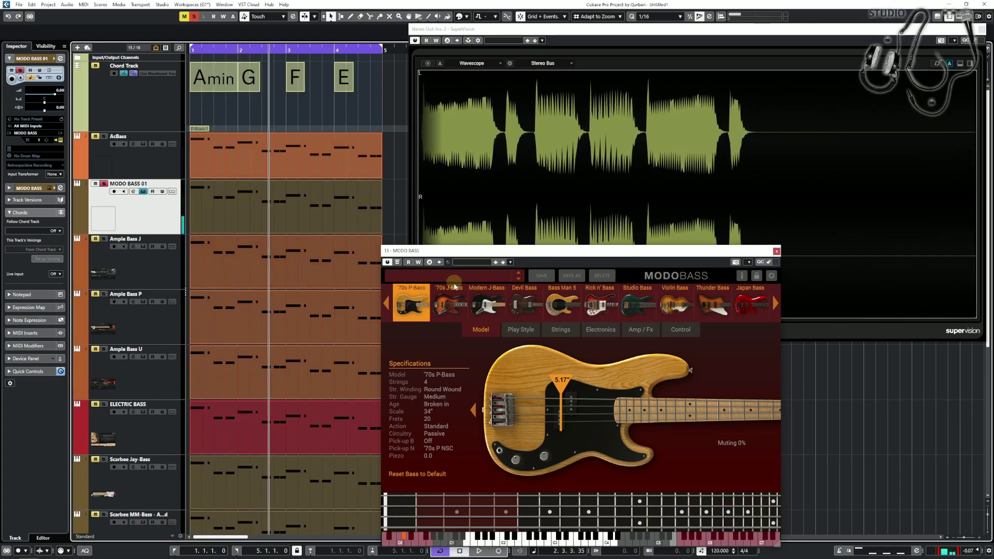
- Select the Ample Bass J track, return the playhead to the project start and close the MODO BASS window
left_click(233, 279)
key("Home")
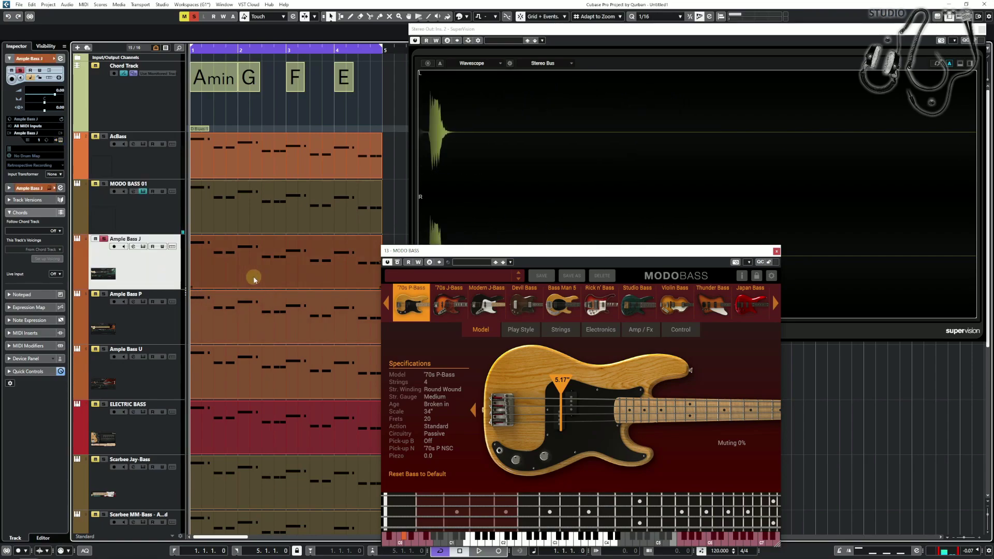
left_click(777, 251)
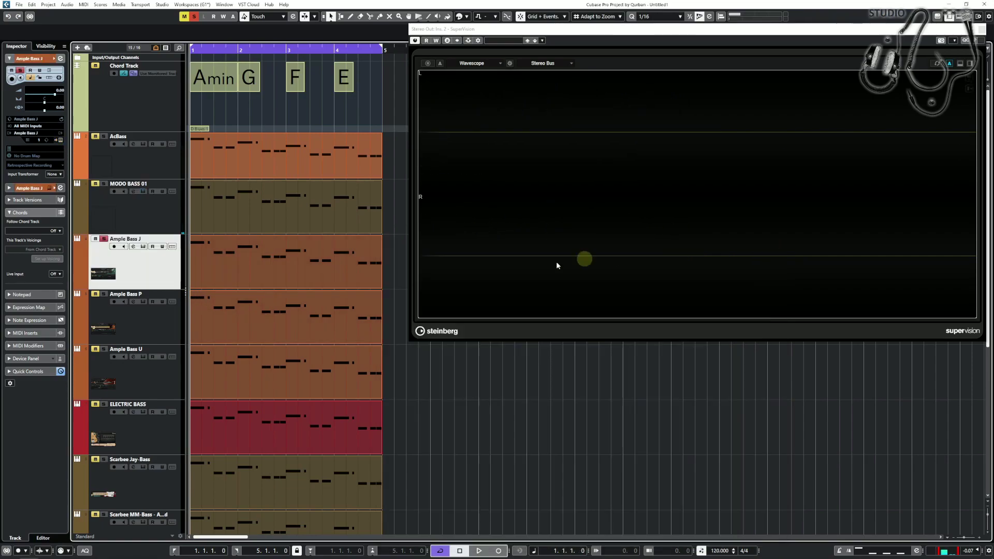
- Open the Ample Bass J instrument, play its soloed loop while moving the window up slightly, and stop playback
left_click(143, 248)
key("space")
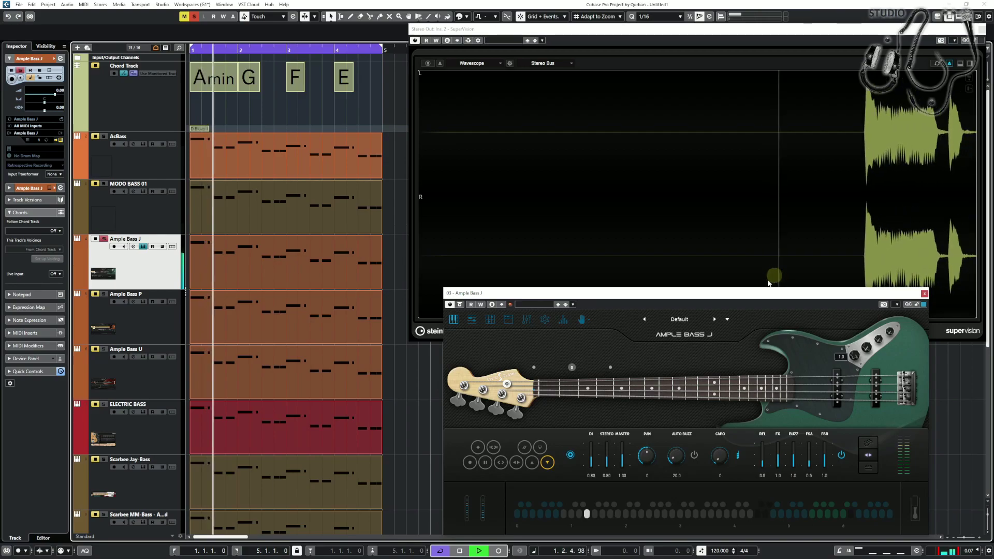
left_click_drag(696, 294, 718, 241)
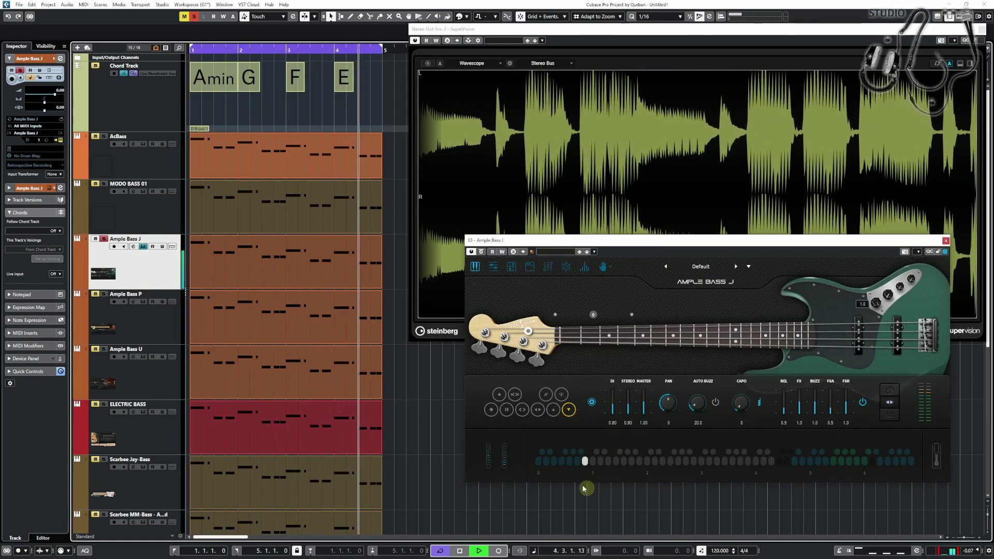
key("space")
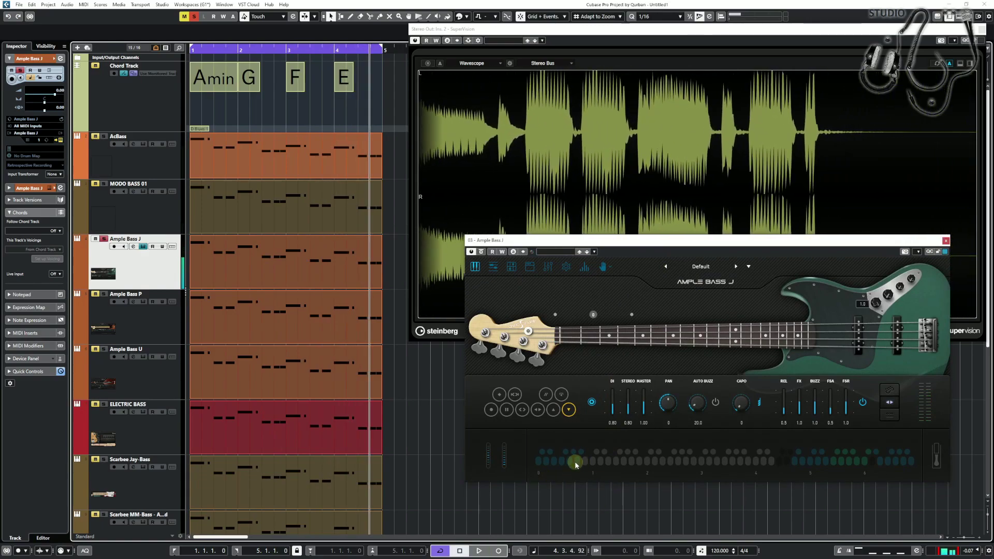
mouse_move(572, 467)
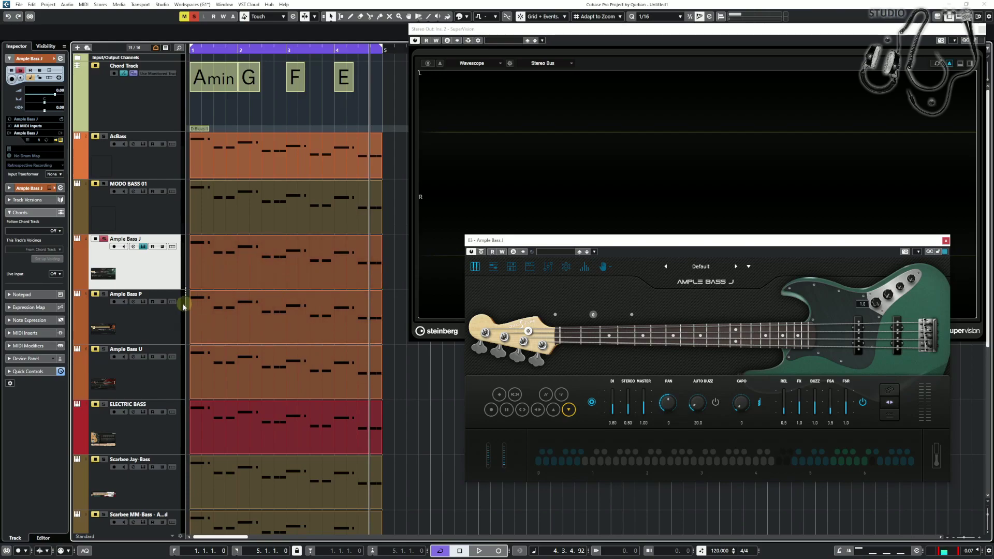
- Select the Ample Bass P track with the playhead at the project start and close the Ample Bass J window
left_click(162, 319)
key("space")
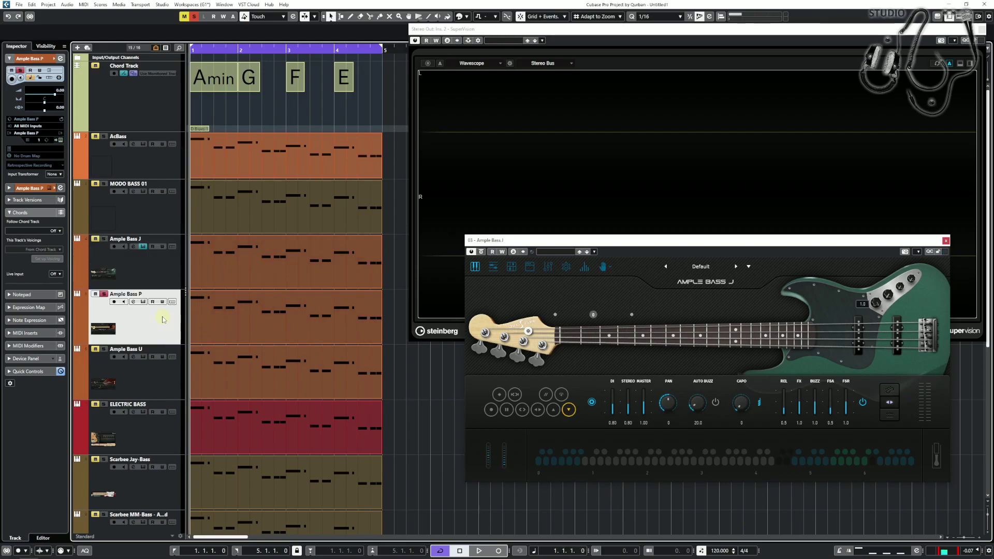
left_click(946, 240)
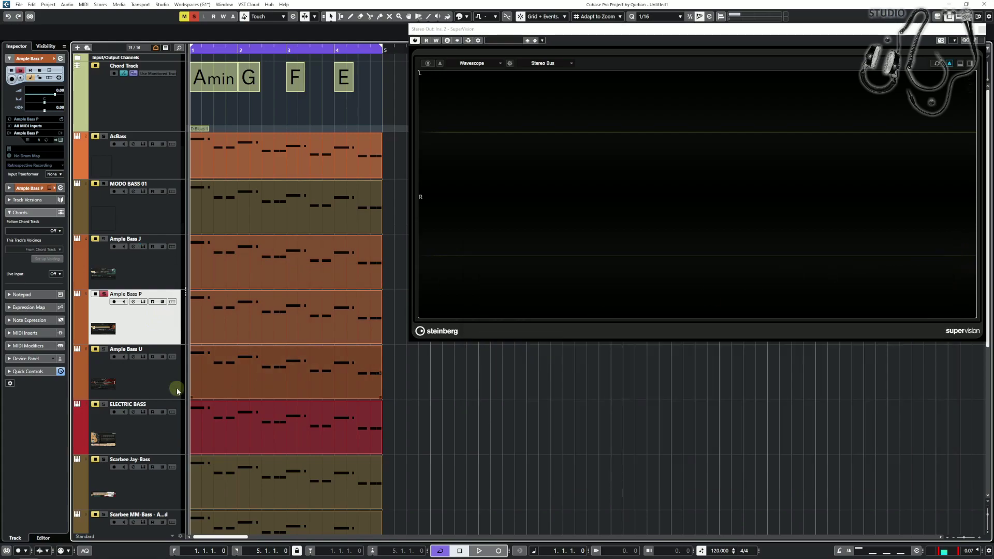
- Open the Ample Bass P instrument and play its soloed loop while watching the waveform, then stop playback
left_click(143, 302)
key("space")
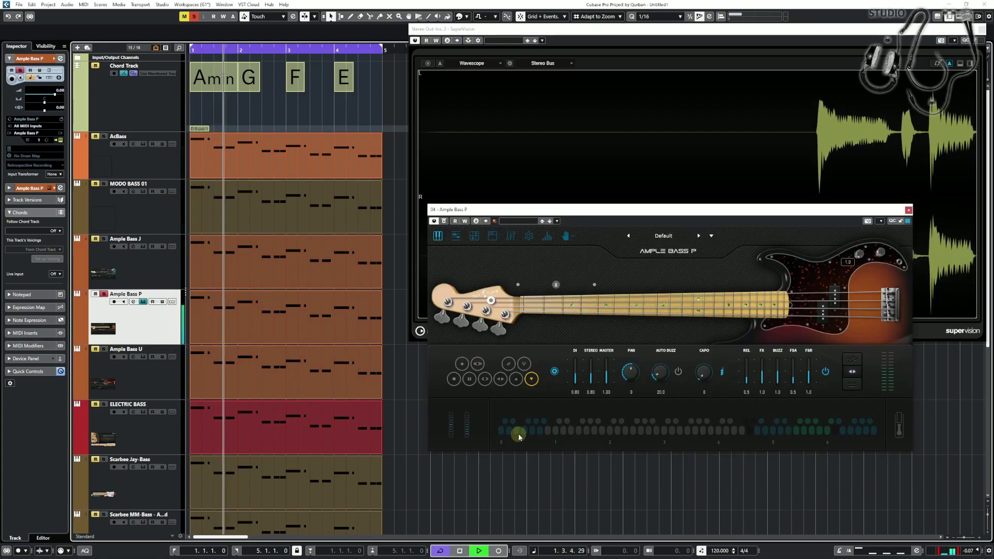
mouse_move(518, 433)
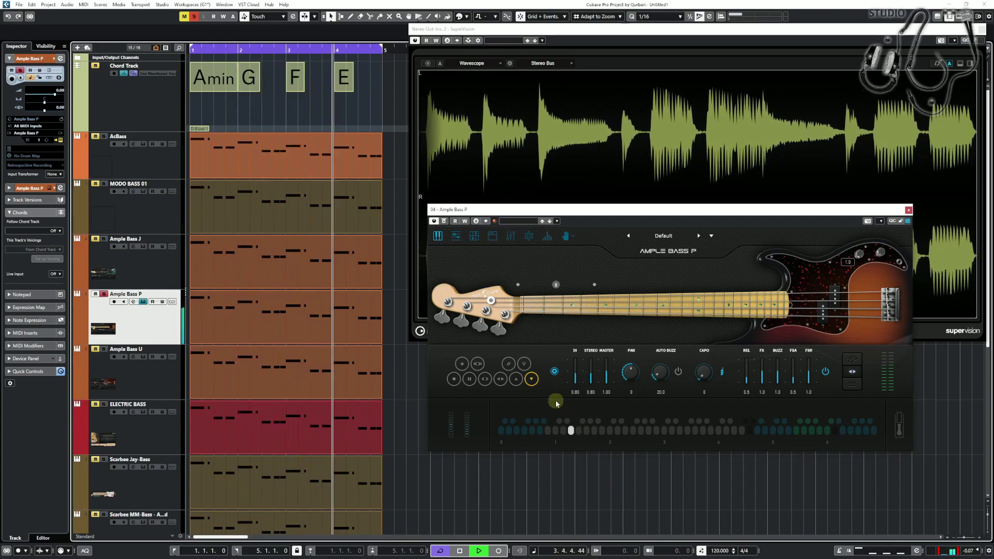
key("space")
- Select only the Ample Bass U track, play its soloed loop, restart it from the project start and stop playback
left_click(133, 371)
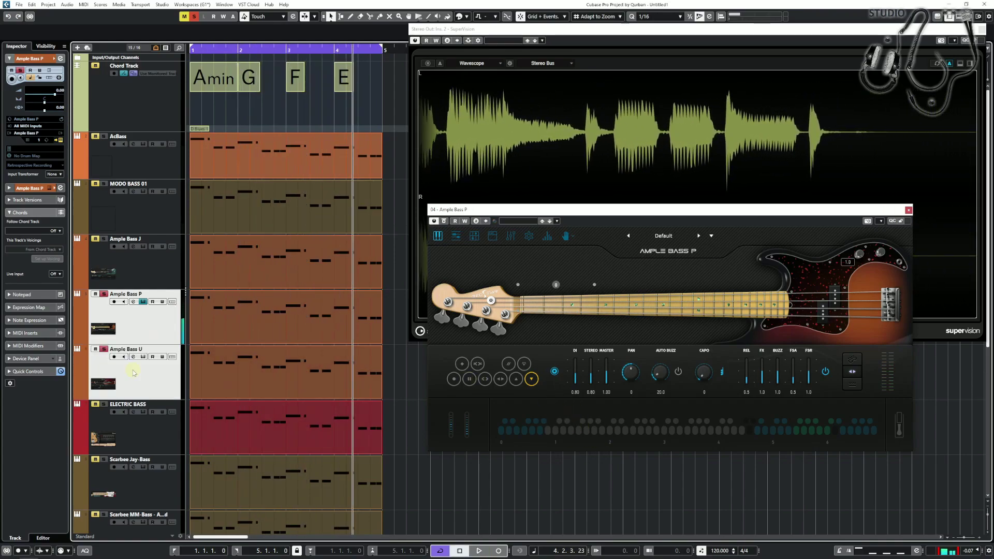
left_click(136, 376)
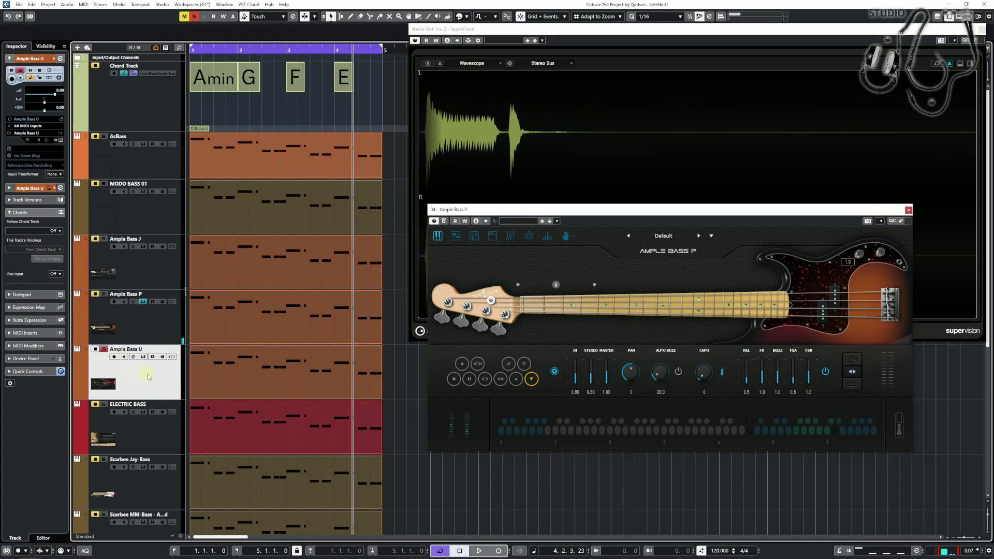
key("space")
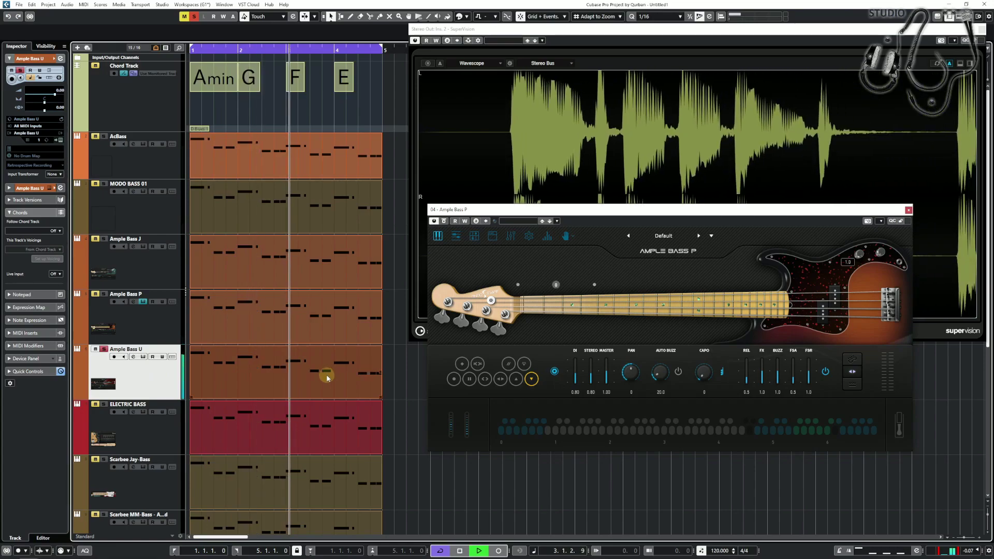
key("Home")
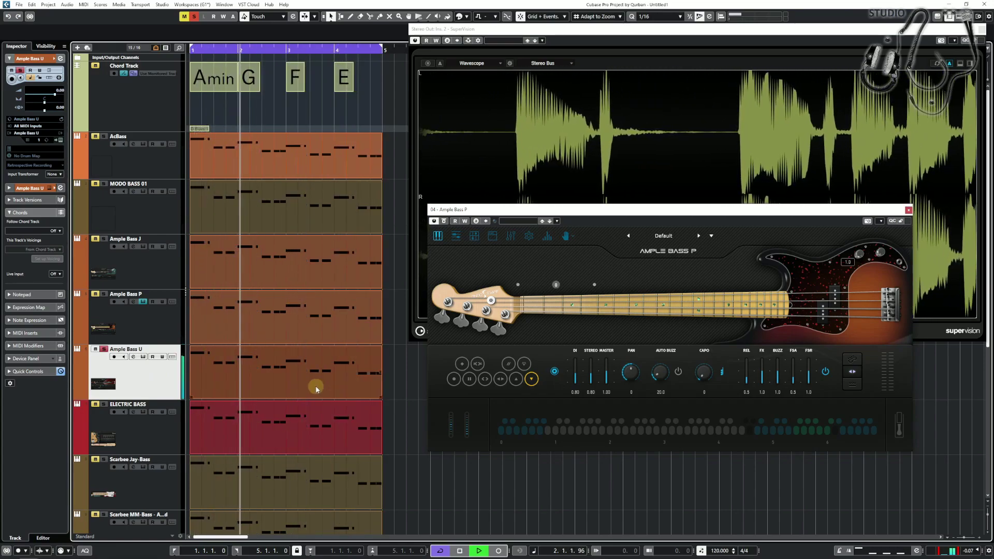
key("space")
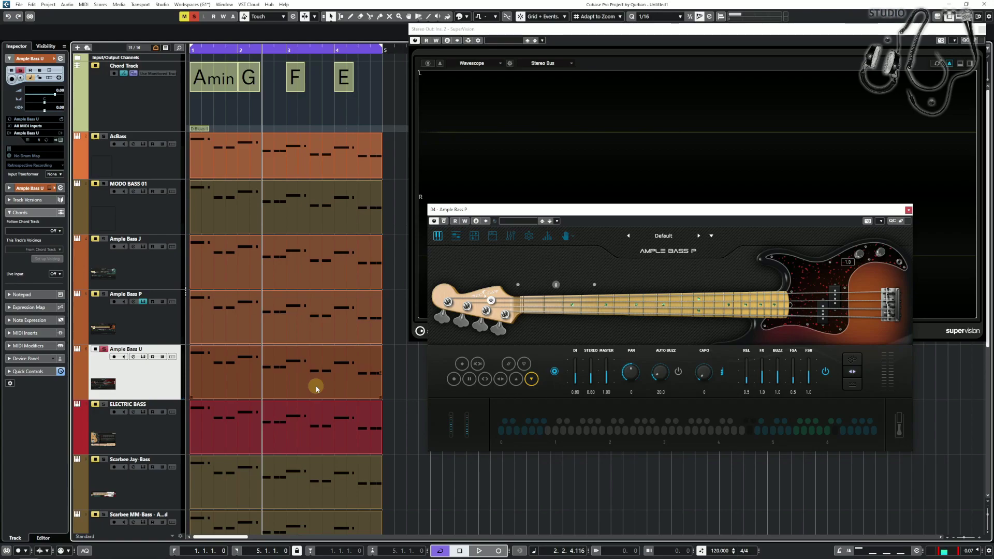
- Open the ELECTRIC BASS track's instrument, show its pickup choices and play the soloed loop with the MM-Bass pickup
scroll(316, 388, "down", 3)
left_click(148, 245)
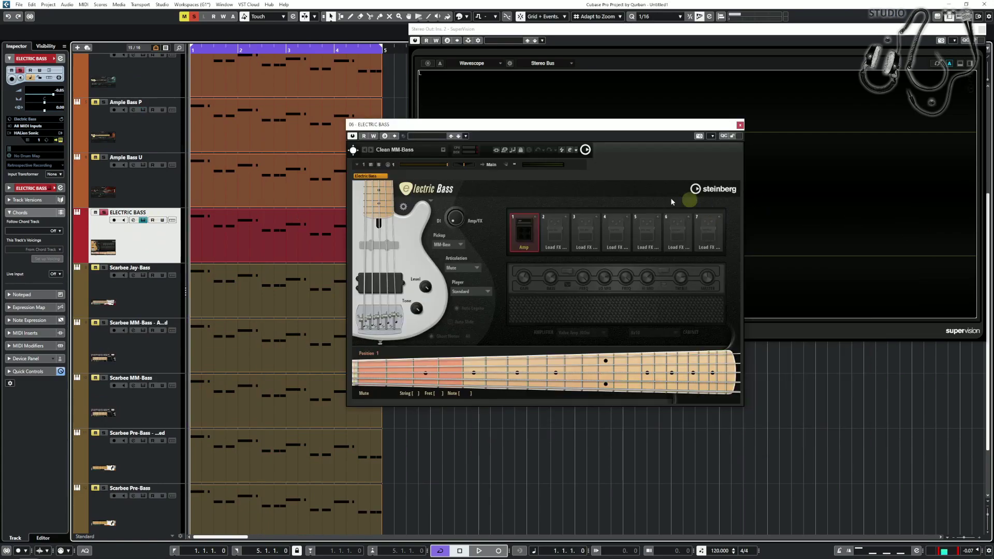
left_click(454, 245)
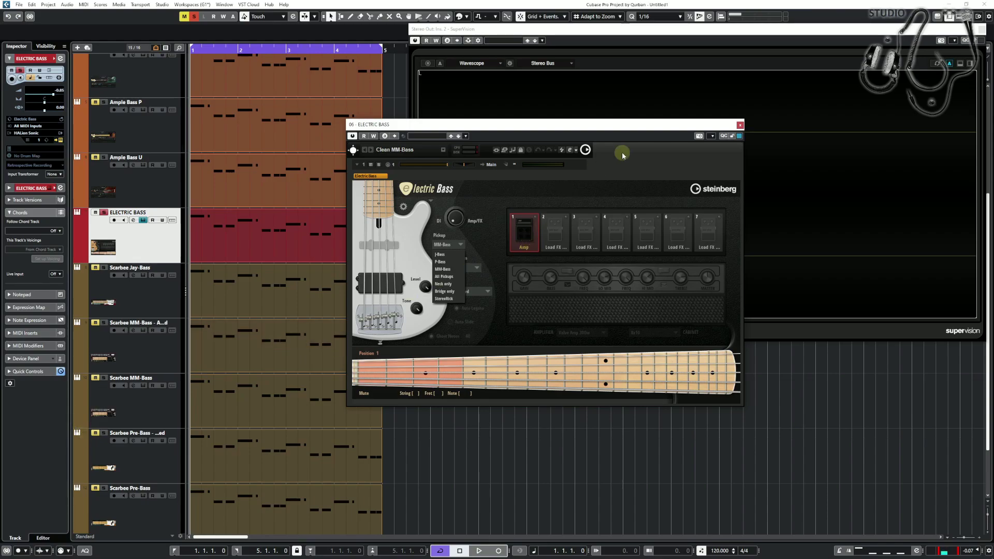
key("space")
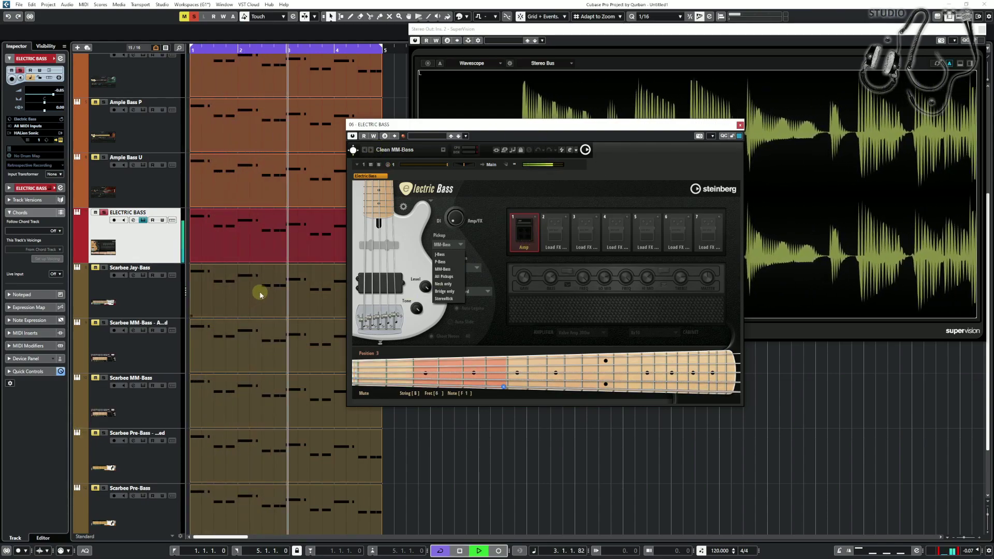
- Change the ELECTRIC BASS pickup to J-Bass and to P-Bass while the loop plays, then stop playback
left_click(440, 254)
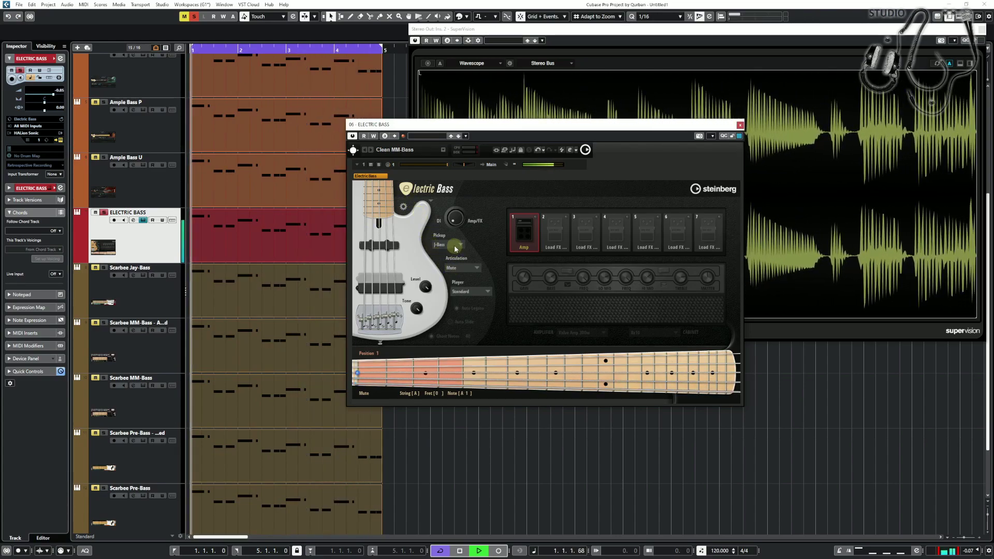
left_click(454, 246)
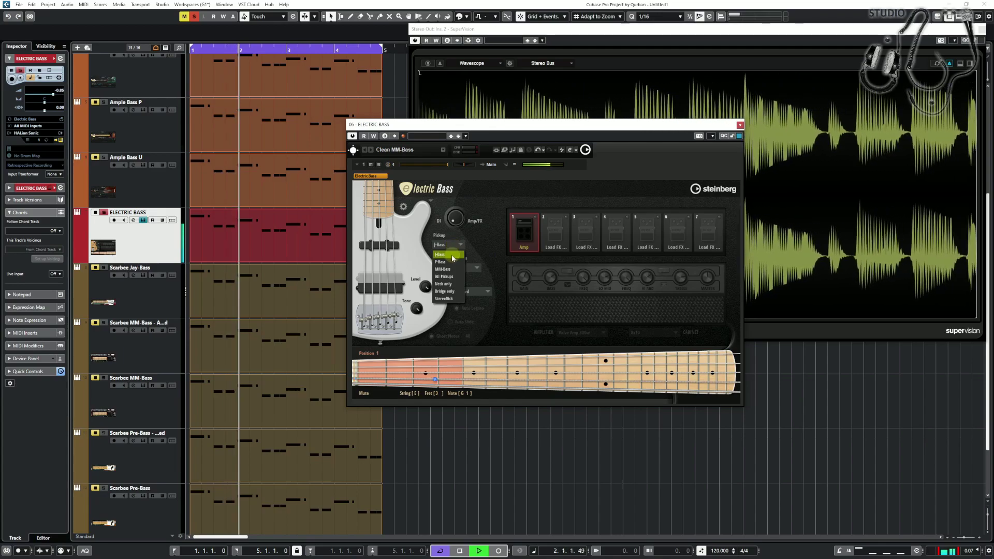
left_click(449, 252)
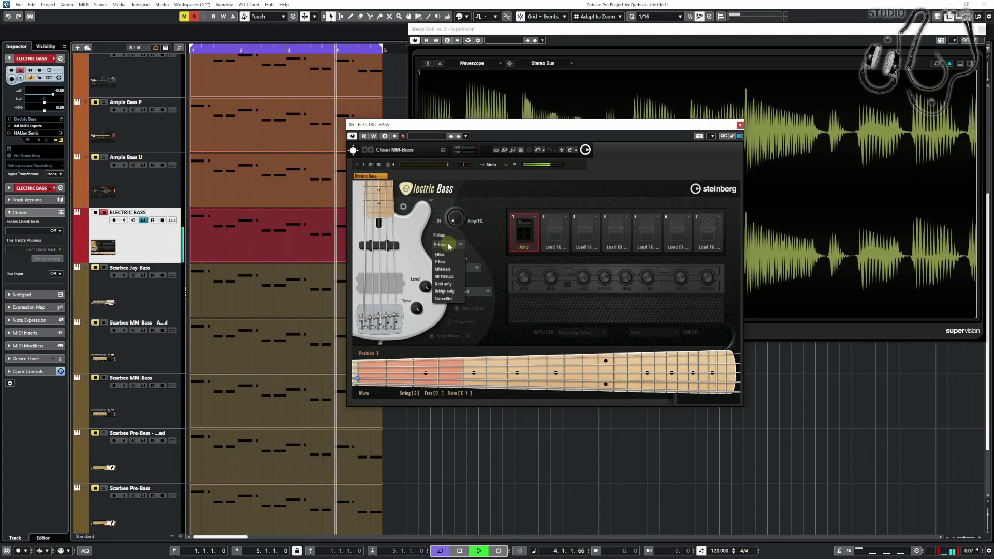
key("space")
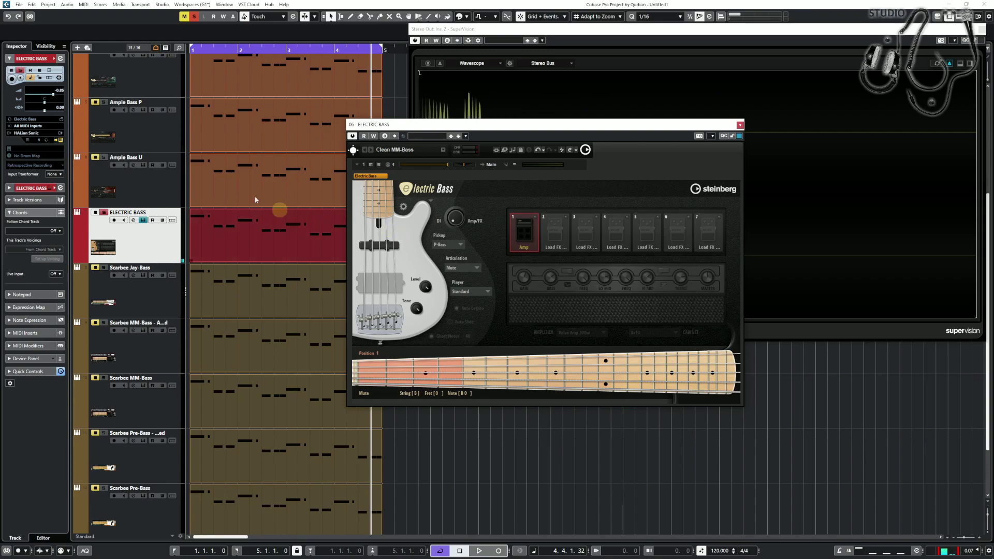
- Select the Scarbee Jay-Bass track, replace the ELECTRIC BASS window with its Kontakt window and place that over the display's lower part
left_click(140, 298)
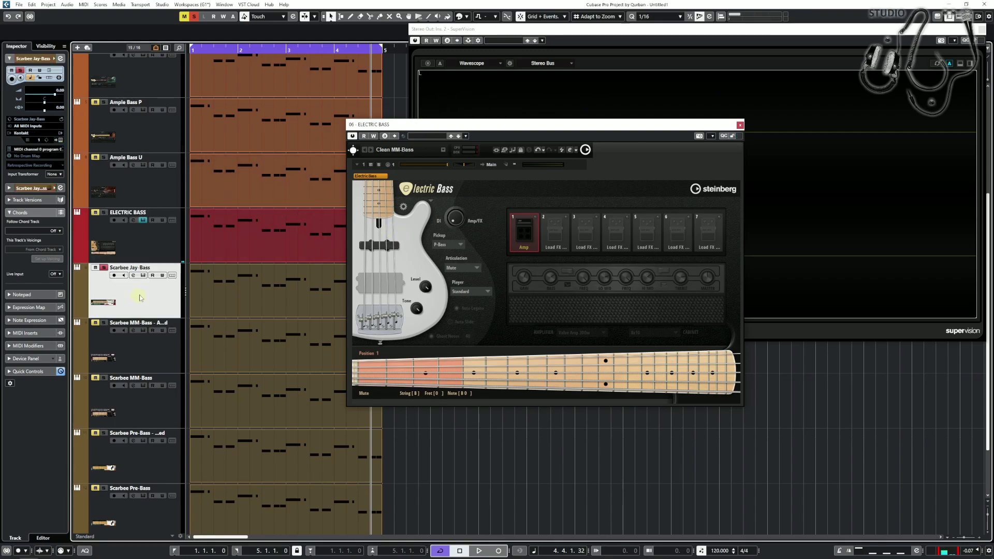
left_click(740, 125)
left_click(143, 274)
left_click_drag(526, 108, 538, 204)
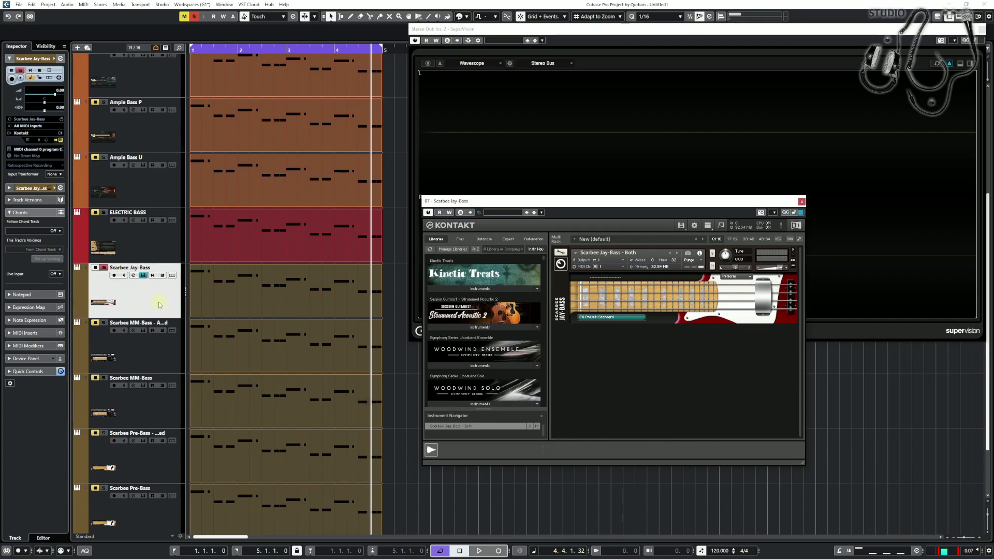
- Play the soloed Scarbee MM-Bass - Amped loop and the Scarbee Jay-Bass loop to compare their waveforms, then reselect the MM-Bass - Amped track
left_click(135, 341)
key("space")
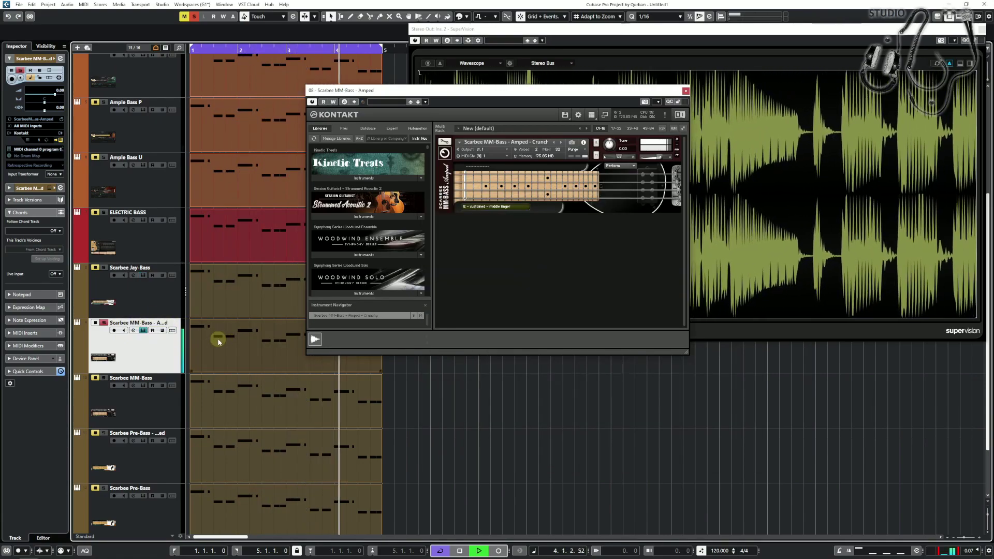
left_click(166, 314)
key("space")
key("space")
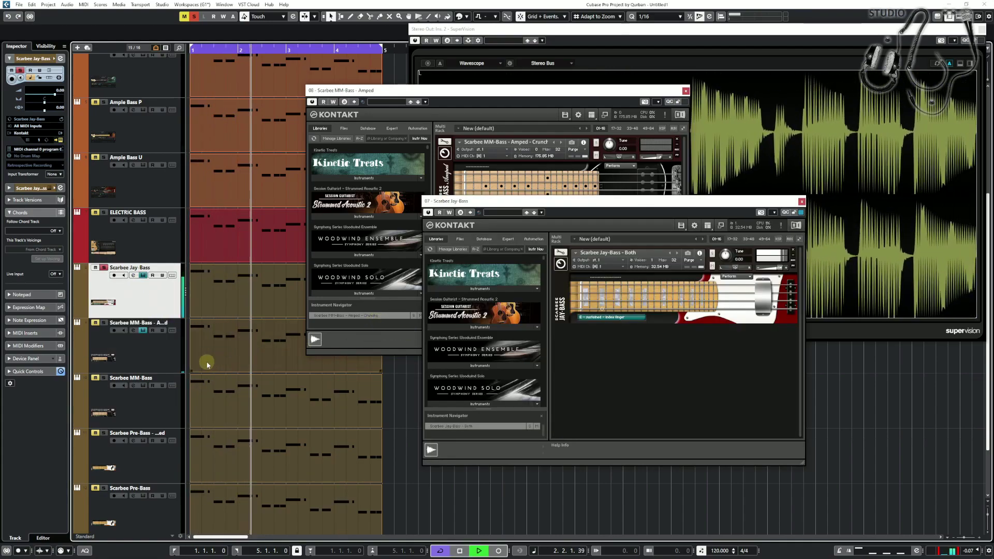
key("space")
left_click(167, 366)
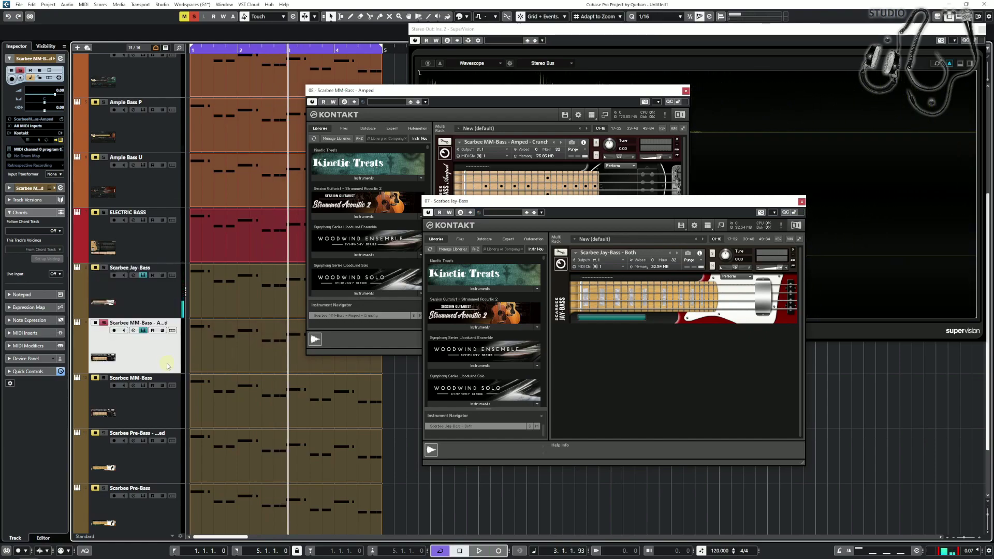
- Close both Kontakt windows, then open the Scarbee MM-Bass track's instrument and play its soloed loop to watch the waveform
left_click(686, 91)
left_click(801, 202)
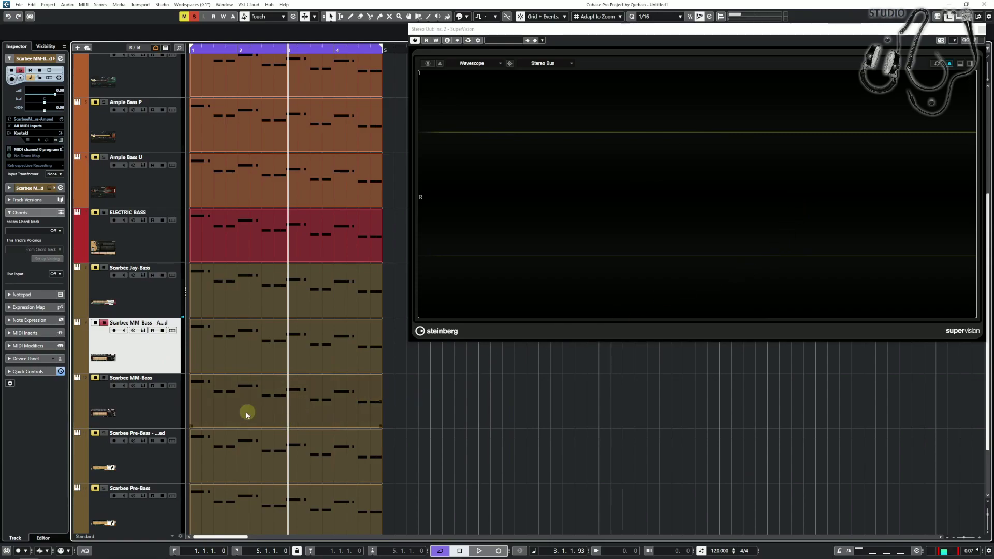
left_click(154, 412)
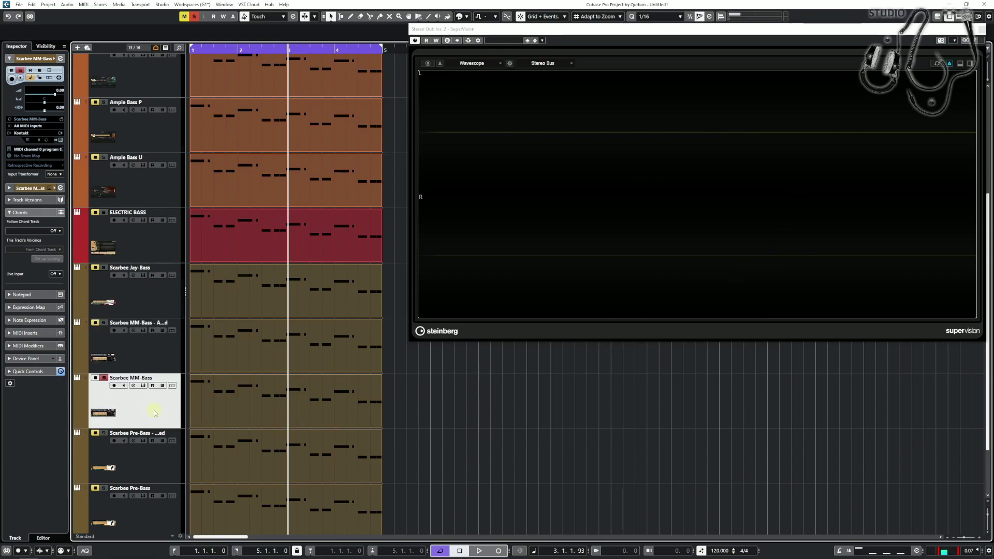
left_click(143, 385)
key("space")
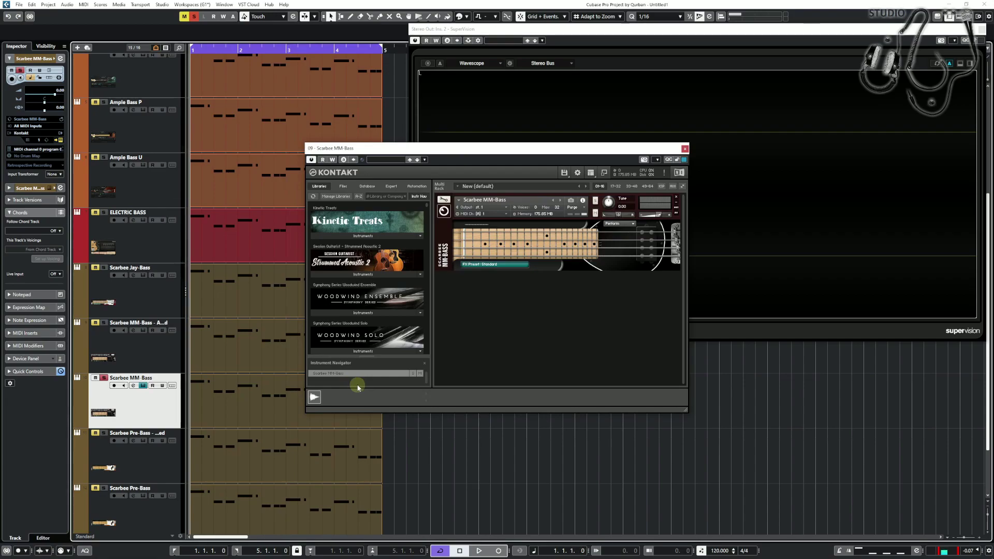
key("space")
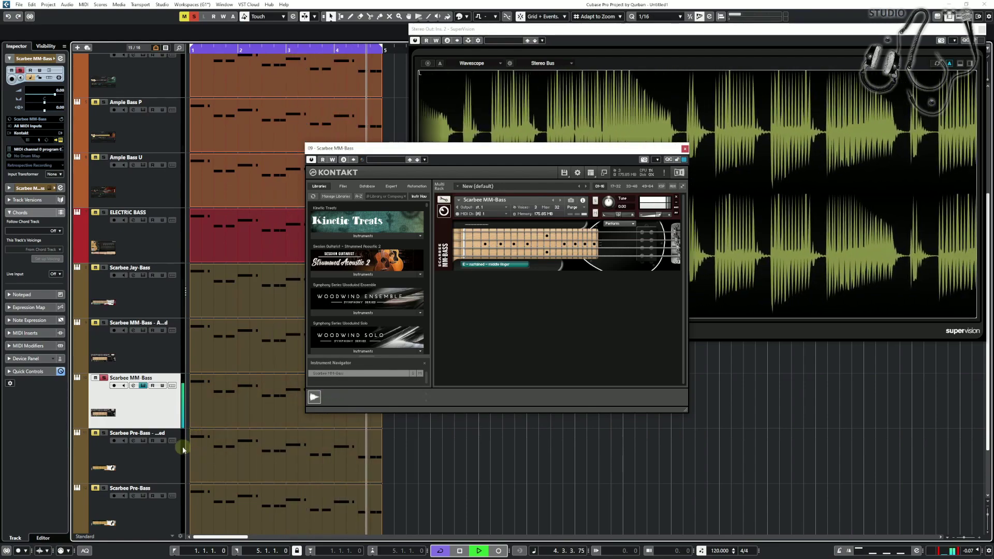
key("space")
- Play the soloed Scarbee Pre-Bass - Amped loop and open its Kontakt window, moving it over the lower part of the waveform display
left_click(151, 463)
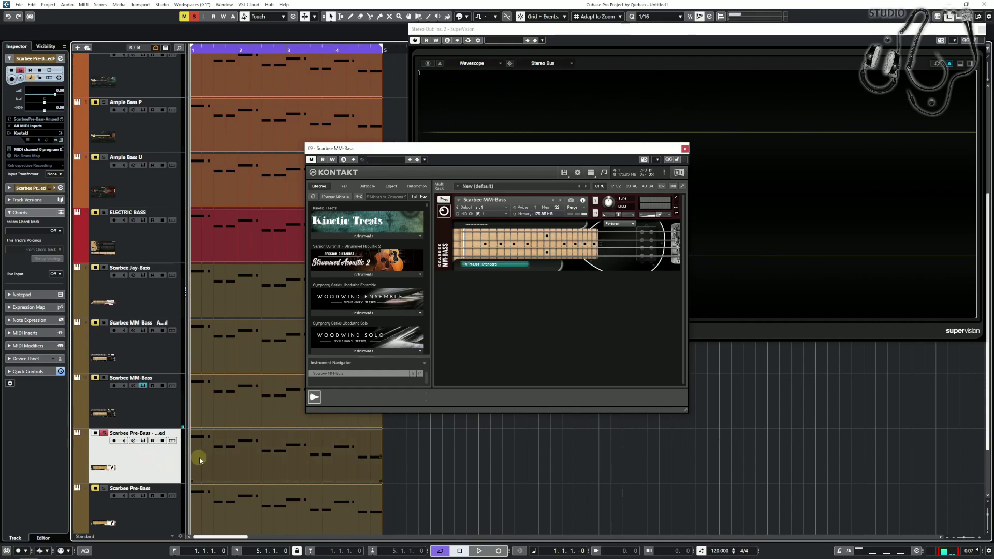
scroll(253, 441, "down", 2)
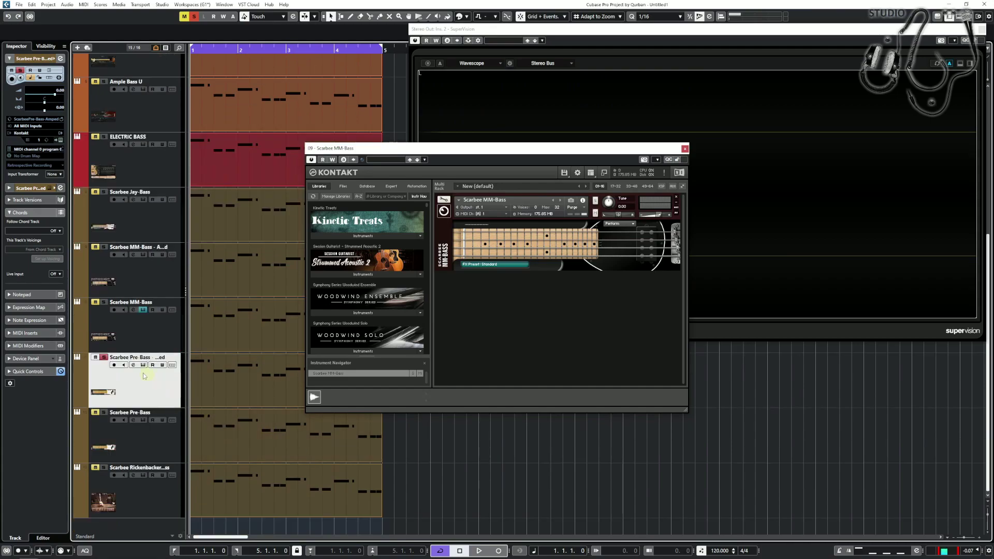
key("space")
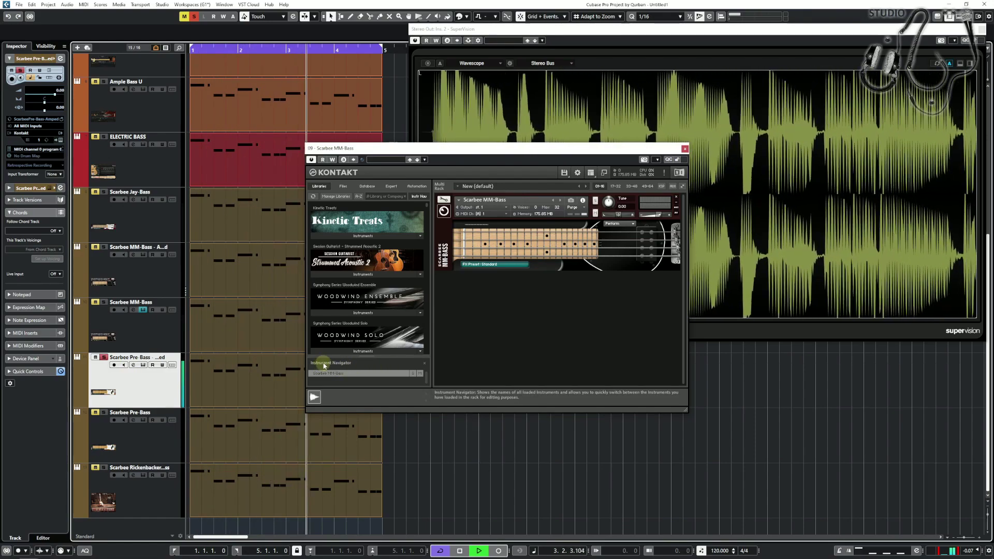
left_click(144, 365)
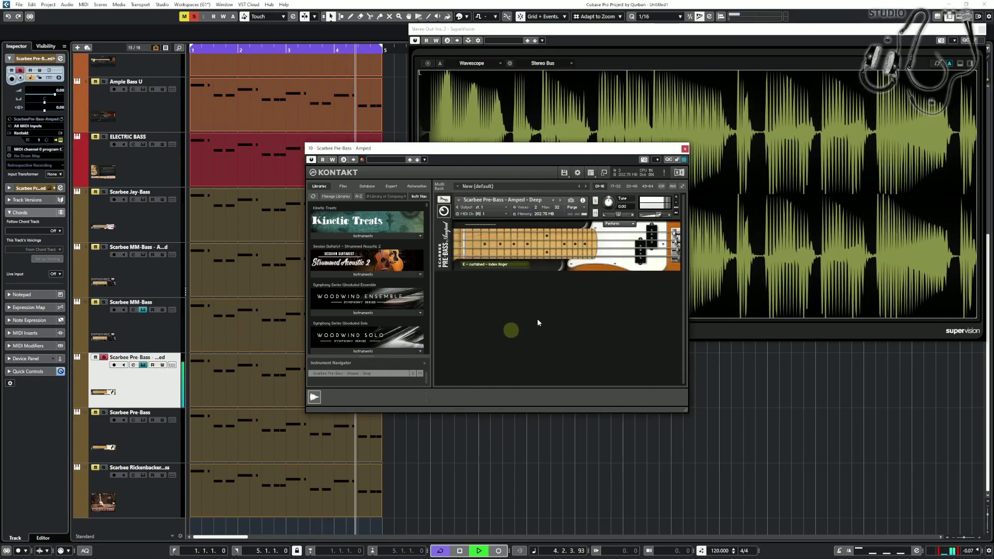
left_click_drag(650, 149, 758, 131)
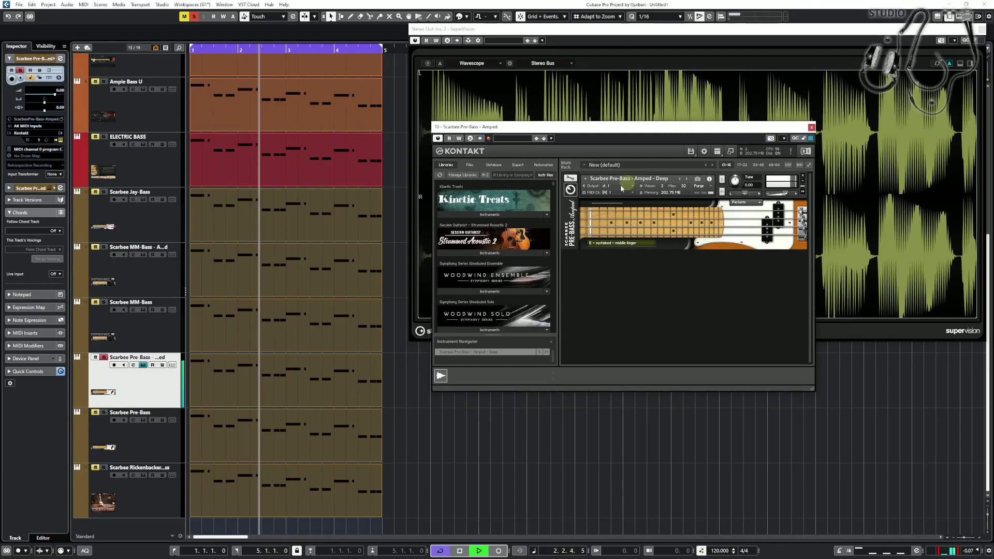
- Switch the running loop to the Scarbee Pre-Bass track and replace the Pre-Bass - Amped window with its Kontakt window
left_click(138, 435)
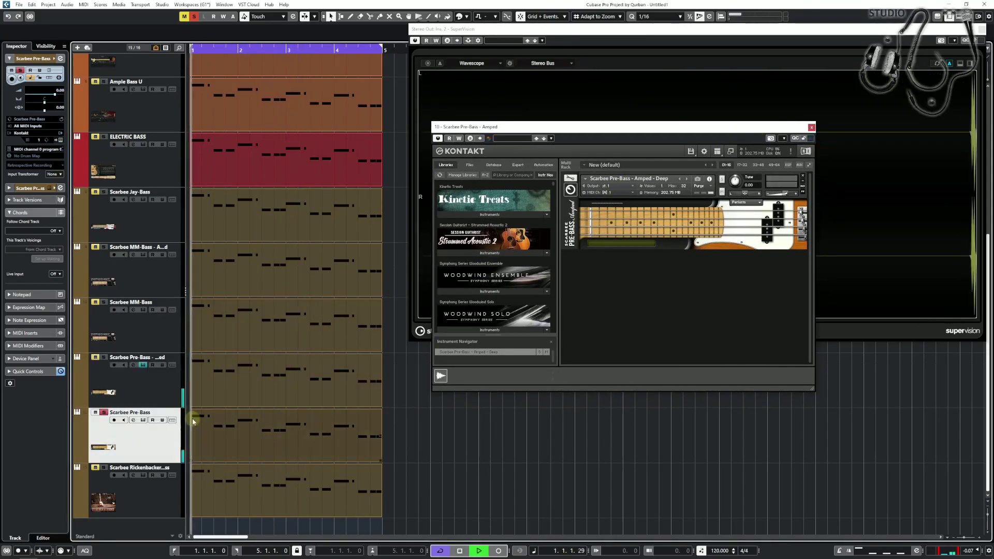
left_click(144, 420)
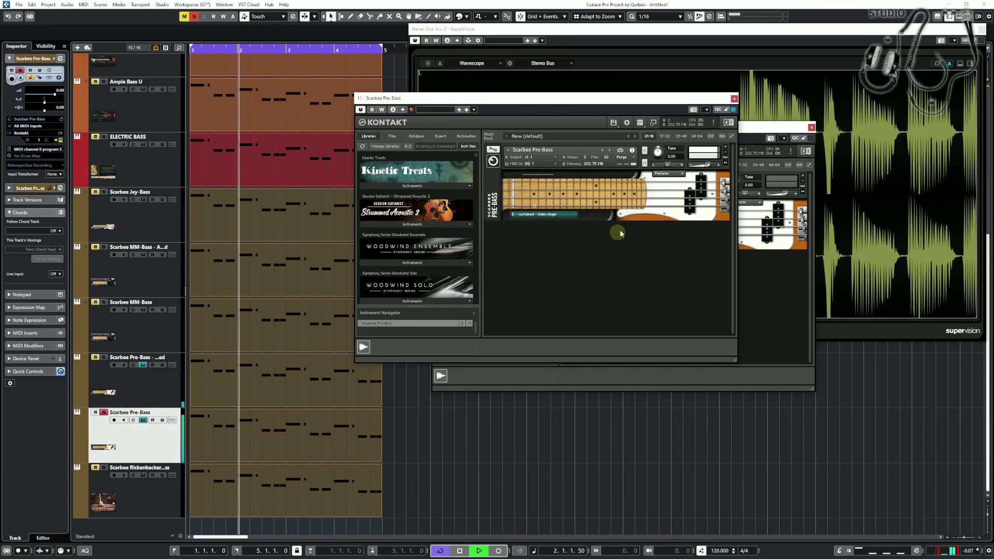
left_click(811, 129)
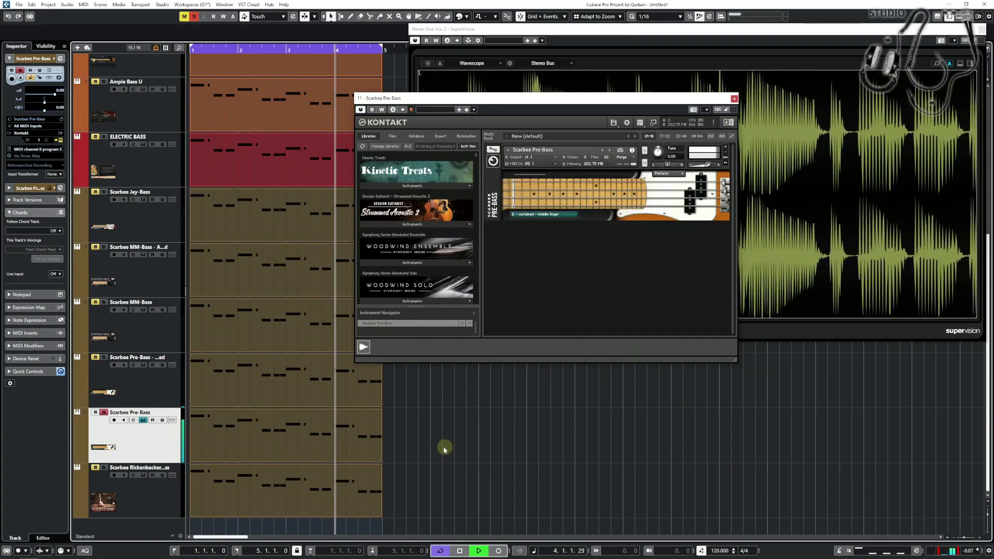
- Switch the loop to Scarbee Rickenbacker Bass, show its Kontakt window below the waveform and close the Scarbee Pre-Bass window
left_click(207, 474)
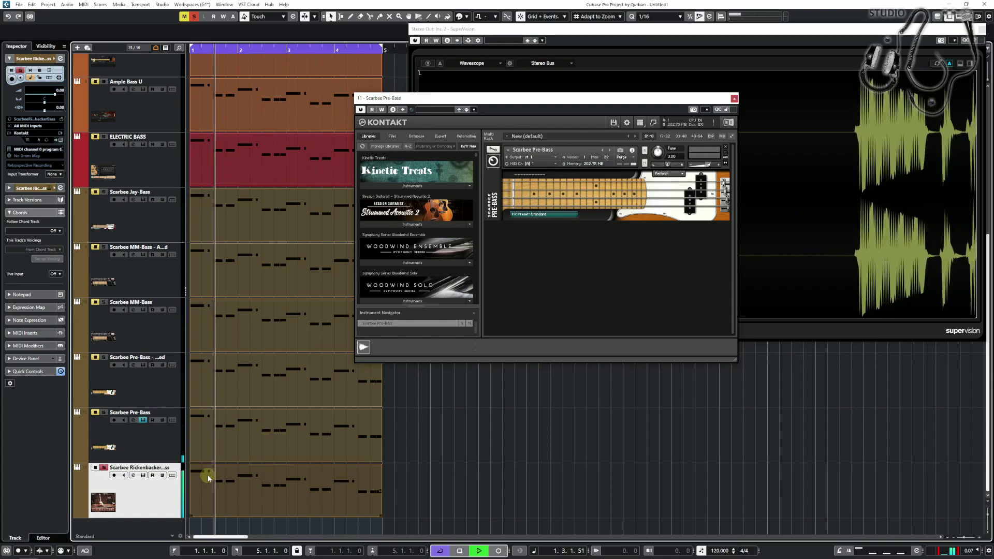
left_click(144, 476)
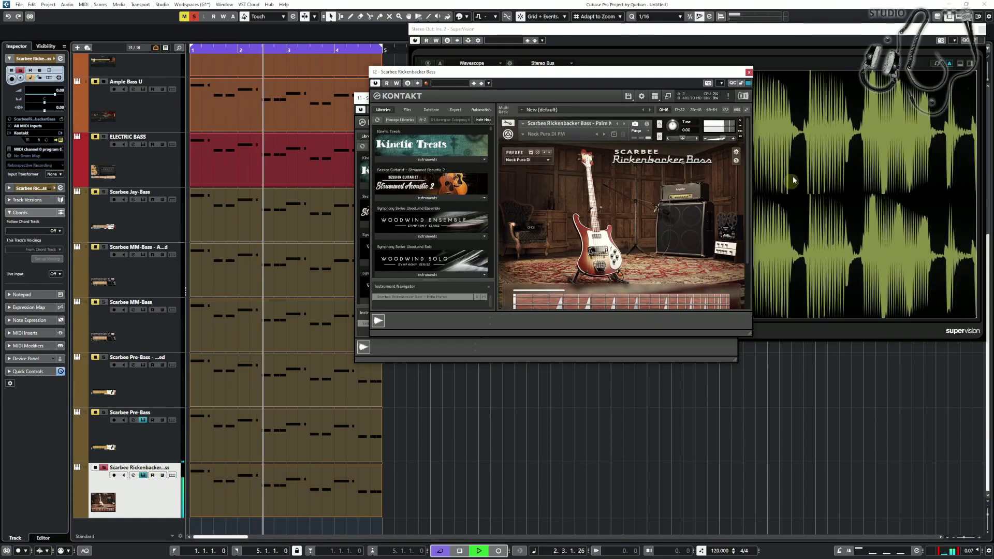
left_click_drag(717, 72, 715, 255)
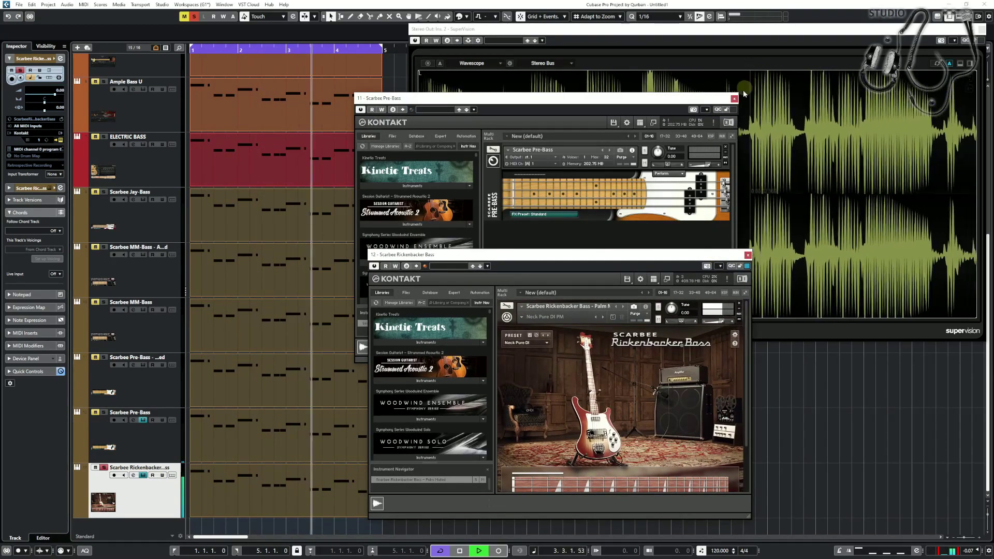
left_click(737, 96)
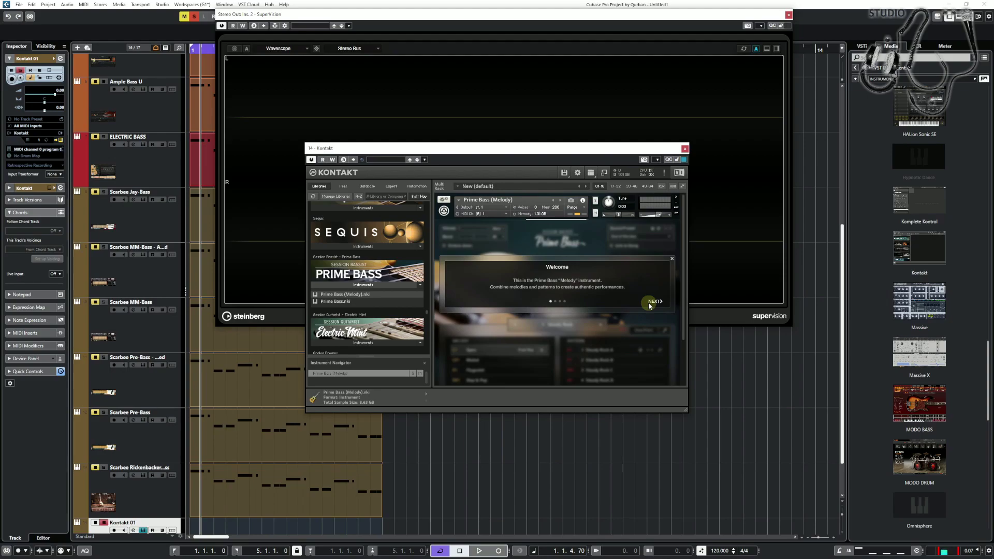
- Page through the Prime Bass (Melody) welcome tour to its end and shift the Kontakt window slightly
left_click(655, 302)
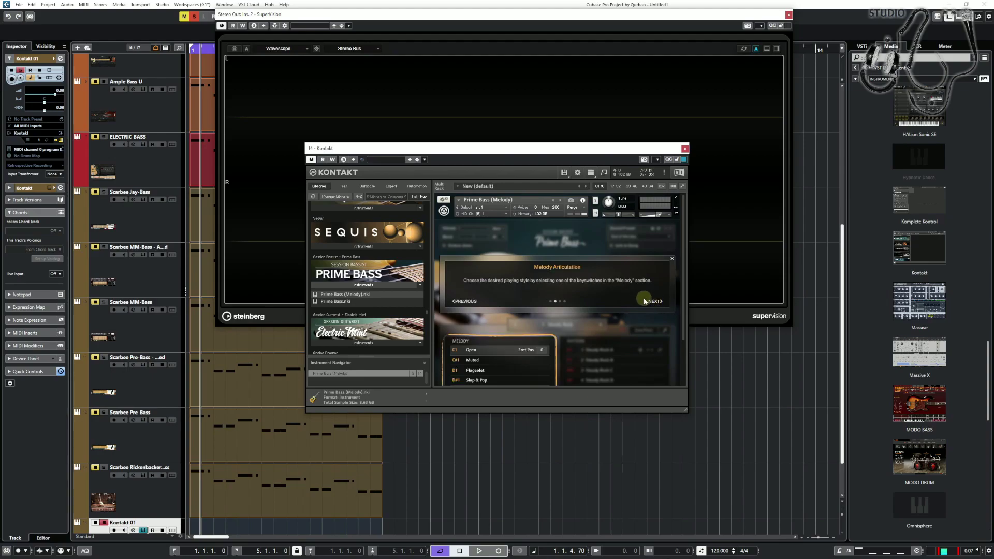
left_click(655, 302)
left_click(654, 302)
left_click(654, 302)
left_click_drag(532, 150, 543, 150)
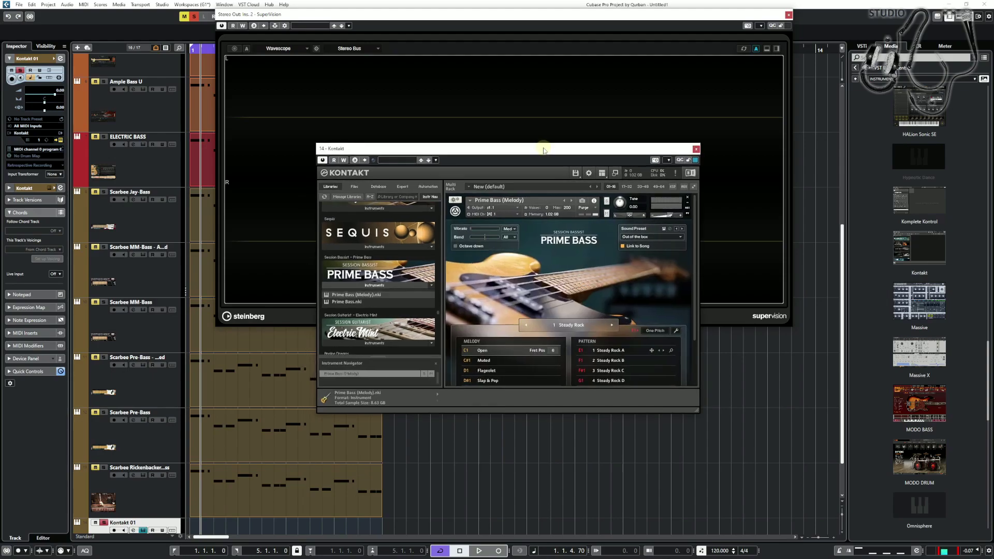
- Open the MODO BASS 01 track's instrument, move its window up to view the '70s P-Bass model, and close it
scroll(197, 175, "up", 5)
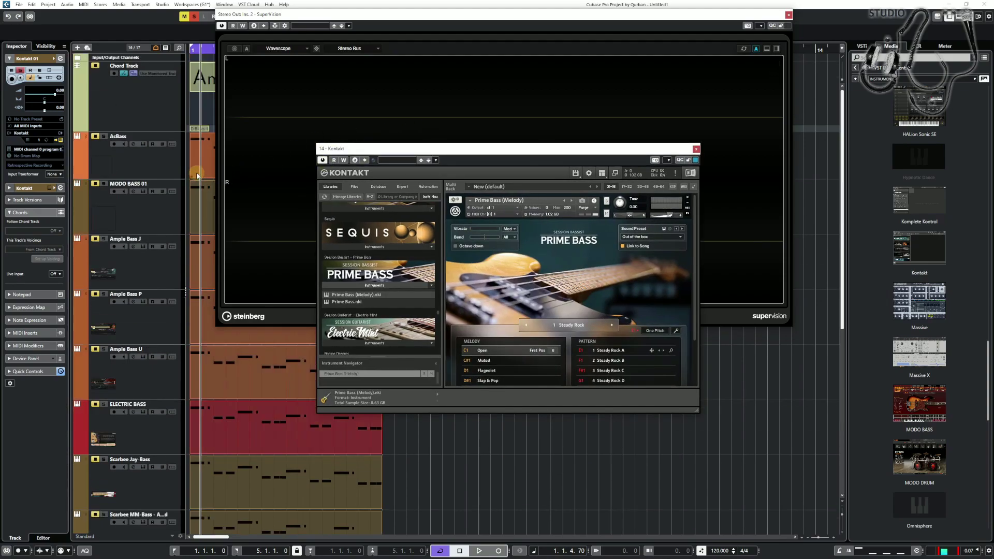
left_click(152, 269)
left_click(150, 222)
left_click(143, 192)
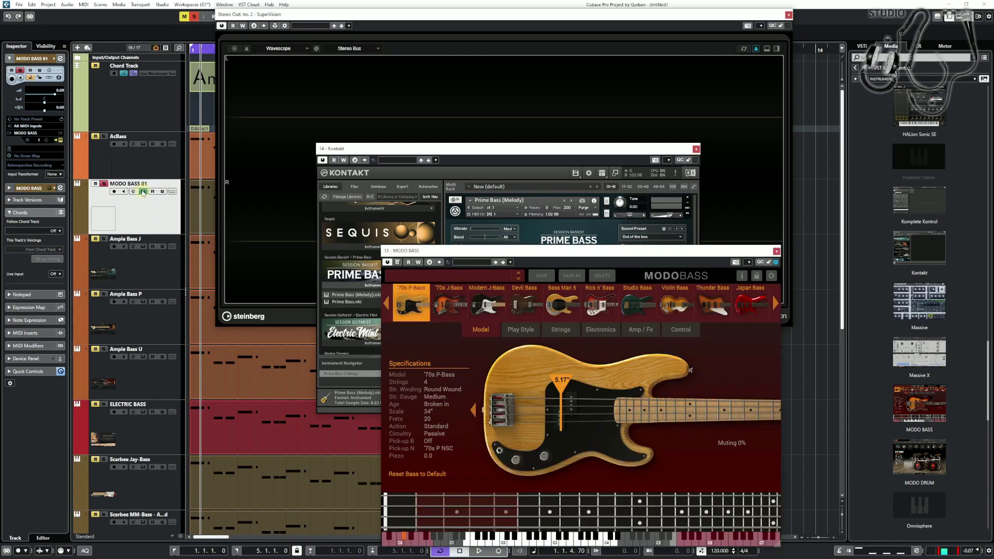
left_click_drag(519, 254, 524, 147)
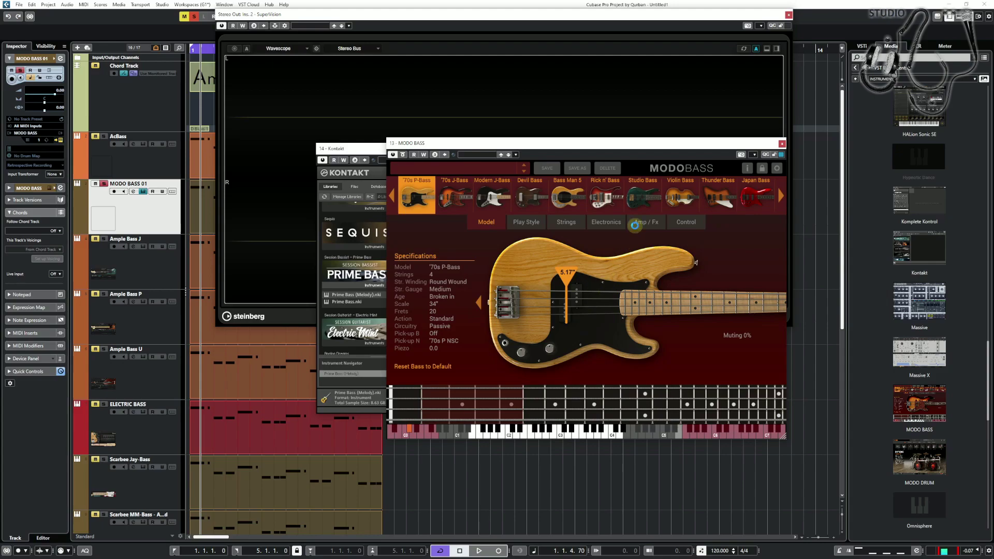
left_click(781, 145)
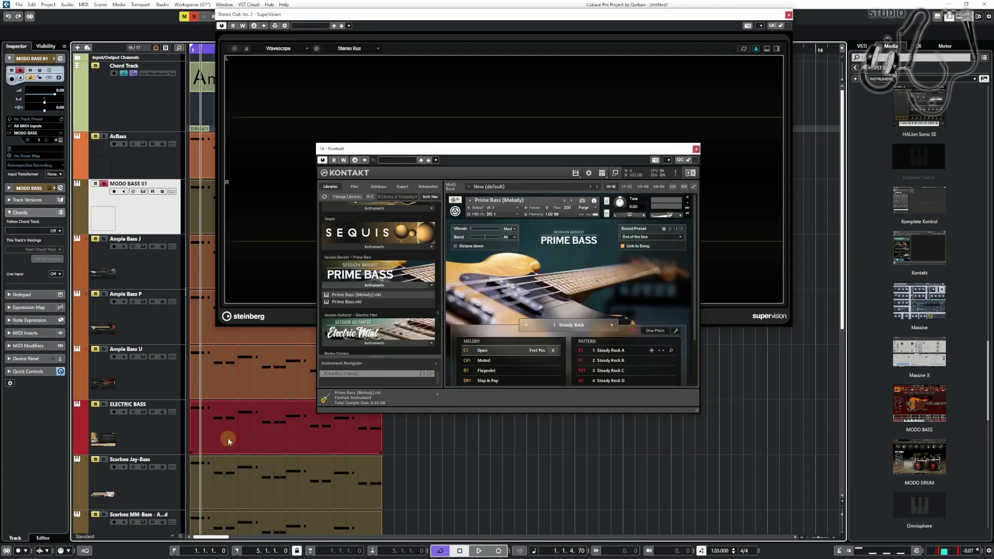
- Play the soloed Kontakt 01 loop with Prime Bass (Melody), close its Kontakt window and stop playback
key("space")
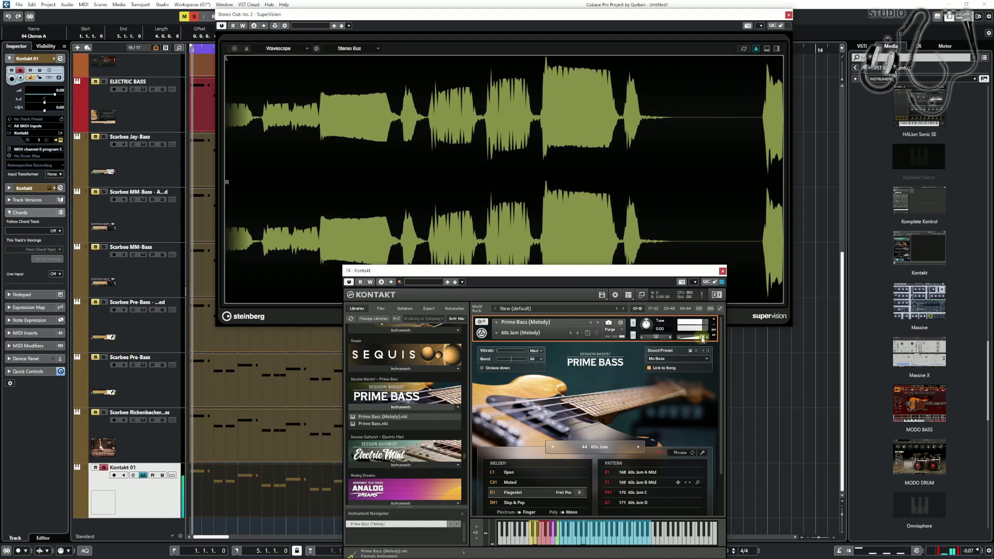
left_click(722, 271)
key("space")
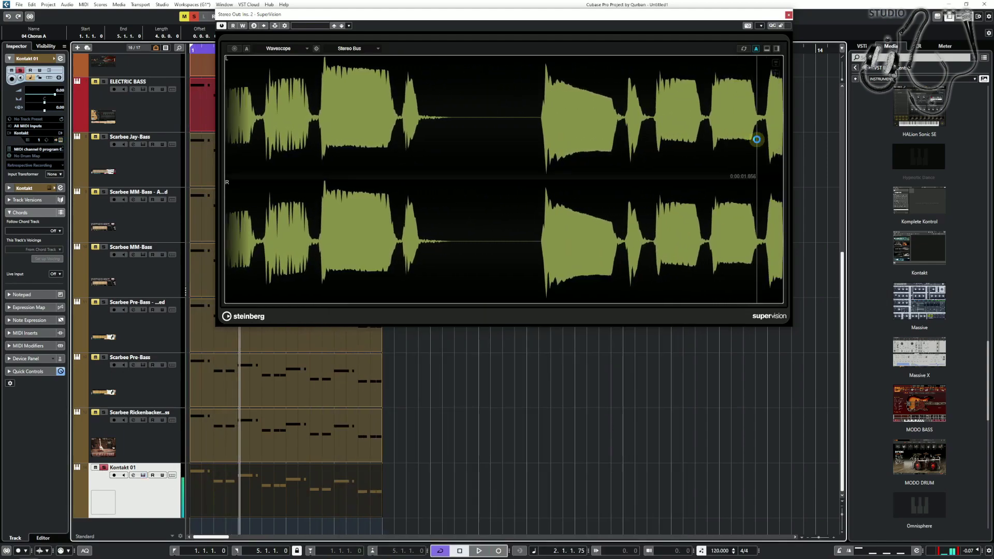
- Return to the first tracks in the list and place the SuperVision window beside the MIDI parts so they stay uncovered
left_click(741, 58)
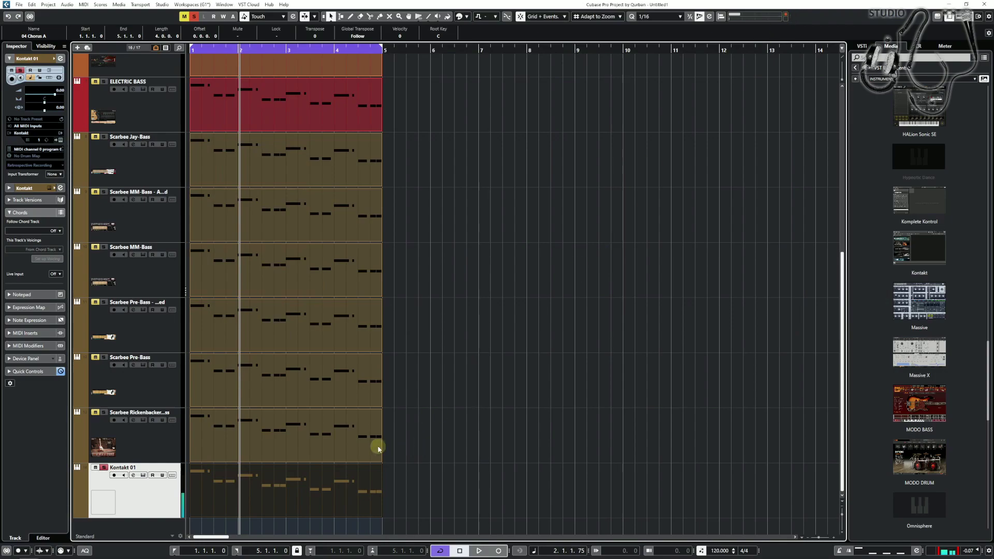
scroll(365, 428, "up", 6)
left_click_drag(692, 73, 798, 73)
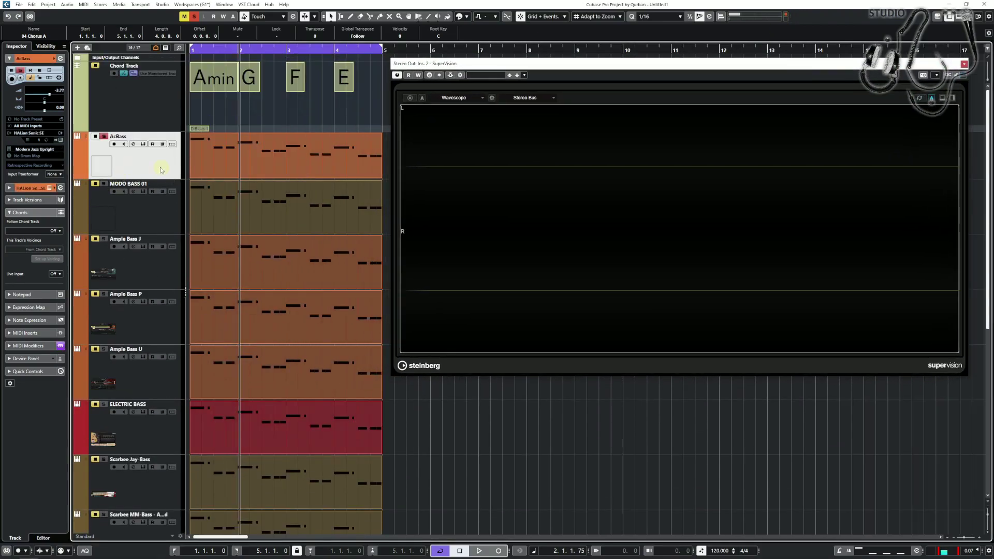
- Play the loop from the project start with AcBass soloed, switching to MODO BASS 01, Ample Bass J, Ample Bass U and Ample Bass P
key("Home")
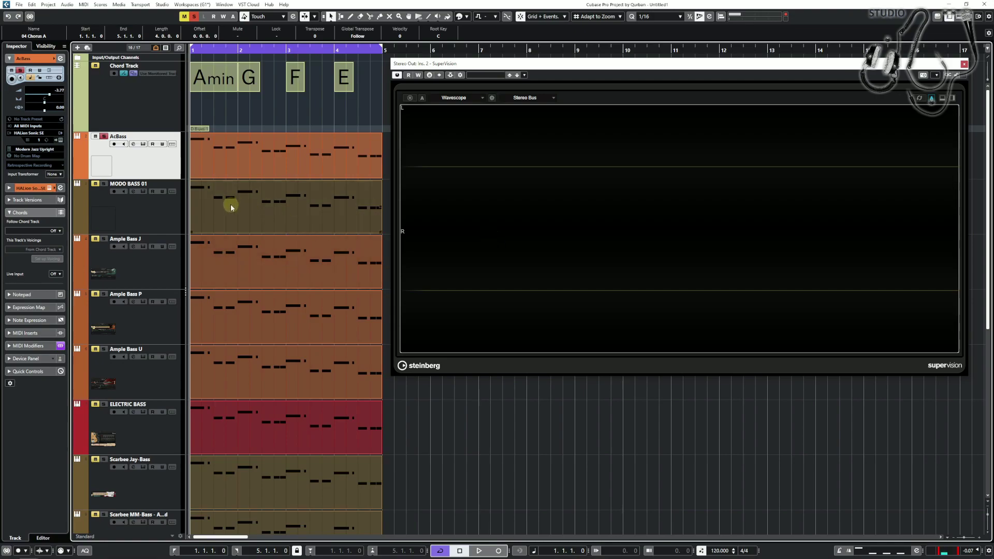
key("space")
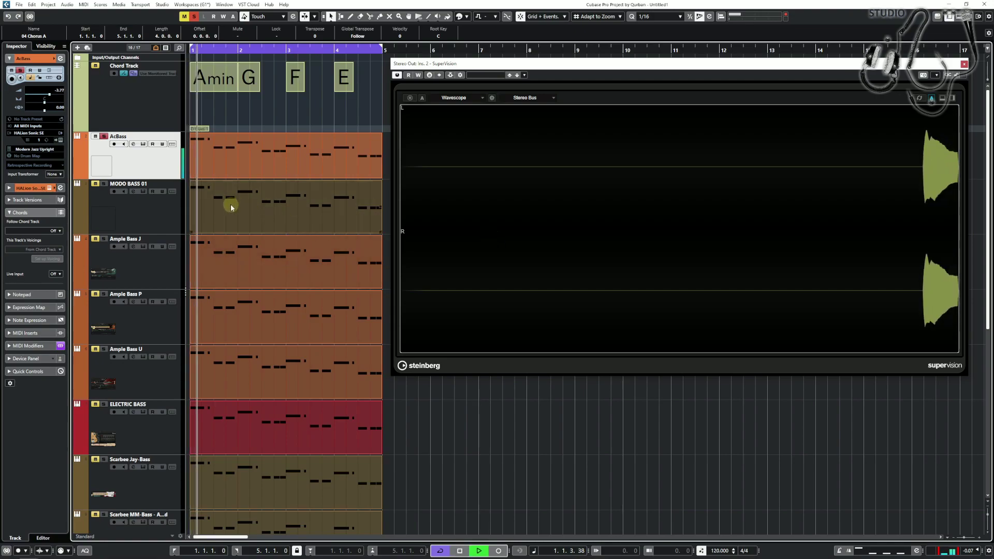
left_click(175, 212)
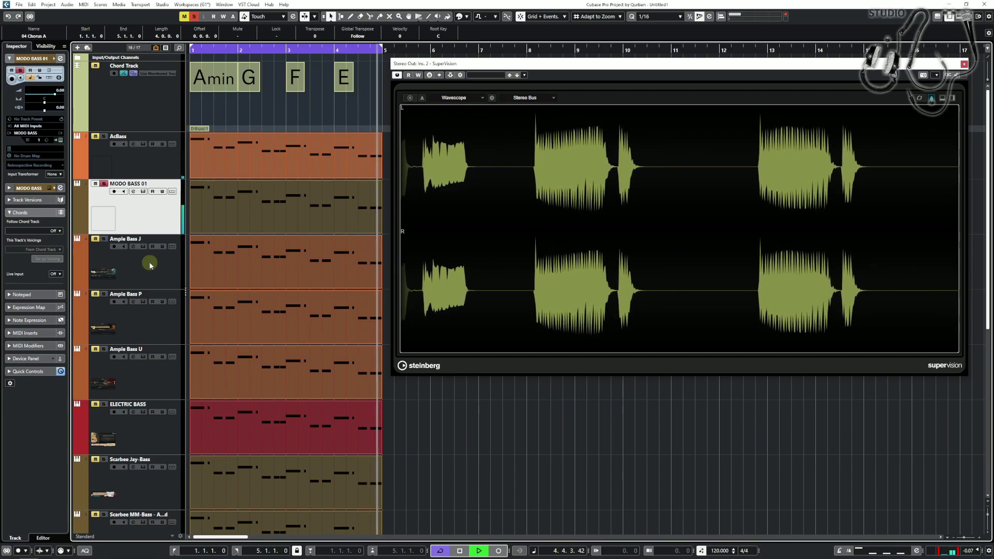
left_click(149, 262)
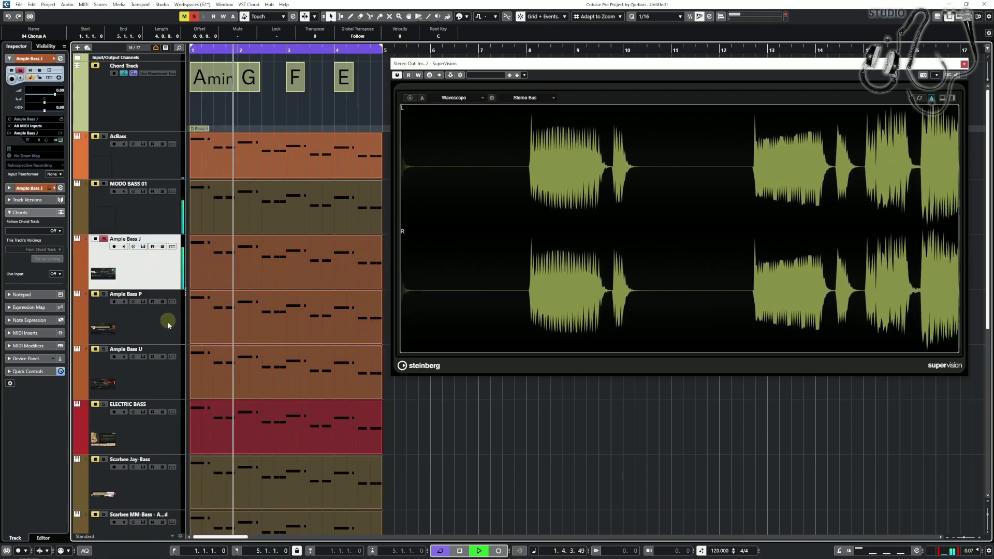
left_click(158, 348)
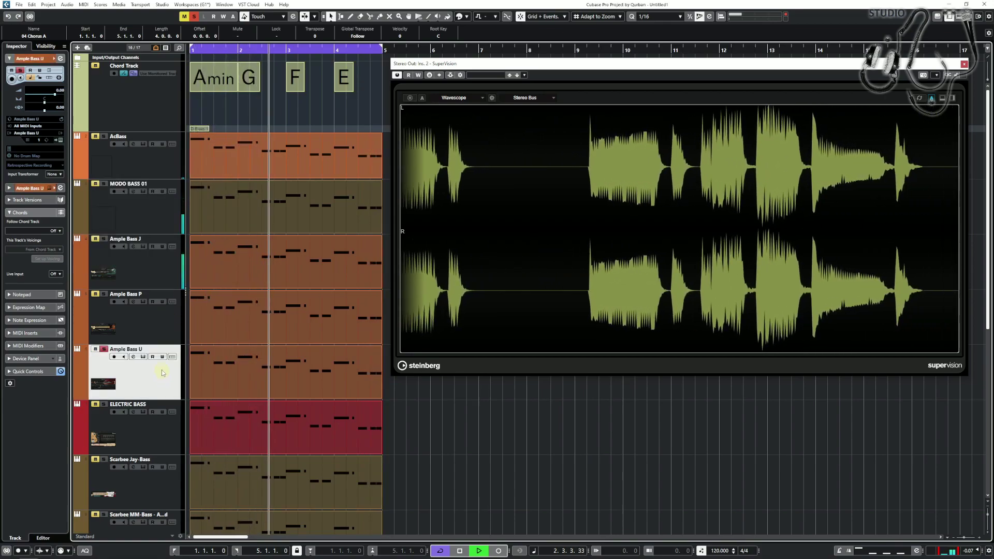
left_click(148, 327)
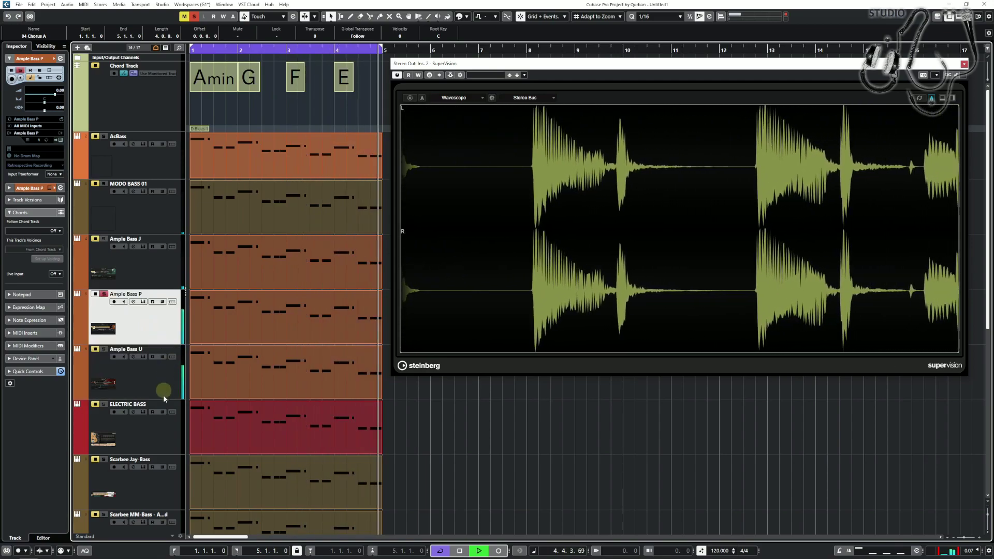
- Continue the looped comparison by soloing ELECTRIC BASS, Scarbee Jay-Bass, Scarbee MM-Bass - Amped and Scarbee MM-Bass in alternation
scroll(270, 390, "down", 3)
scroll(269, 389, "down", 3)
left_click(176, 299)
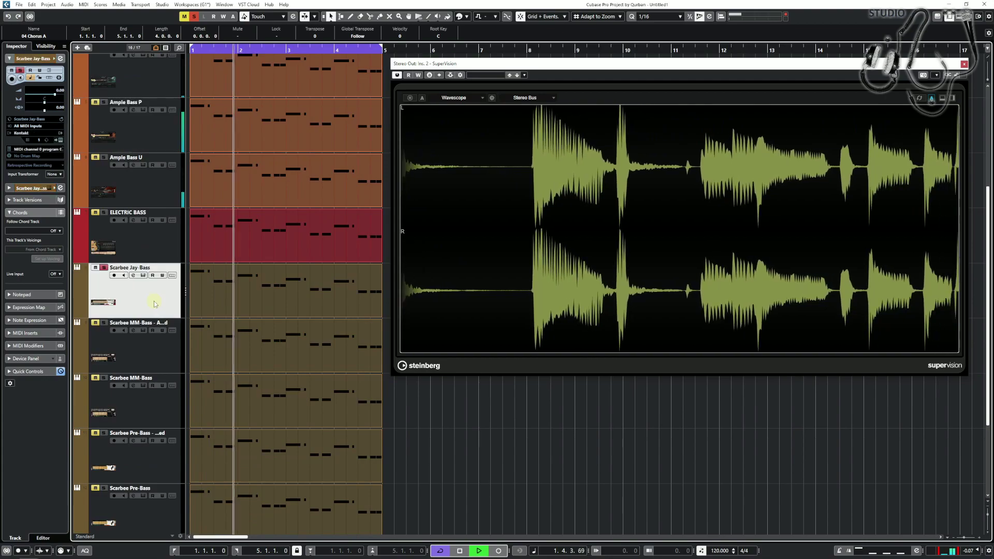
left_click(162, 254)
left_click(163, 357)
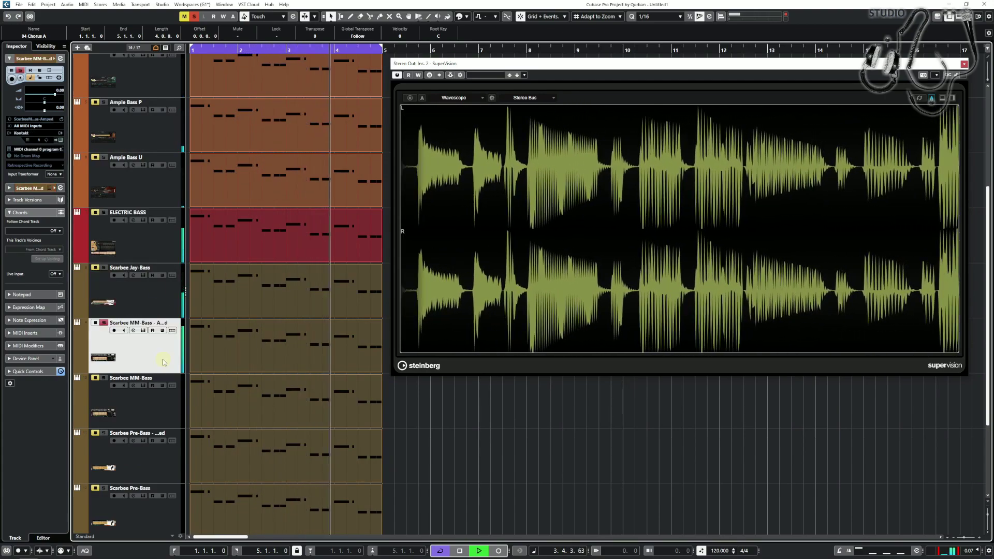
left_click(163, 306)
left_click(152, 417)
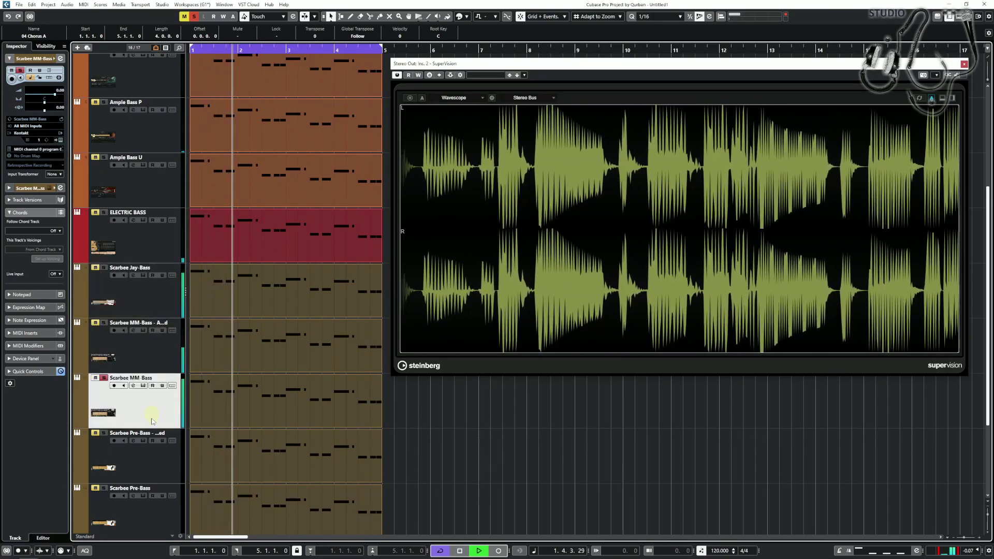
- Continue the looped comparison by soloing Scarbee Pre-Bass - Amped and Scarbee Pre-Bass in alternation, followed by Scarbee Rickenbacker Bass and Kontakt 01
left_click(158, 460)
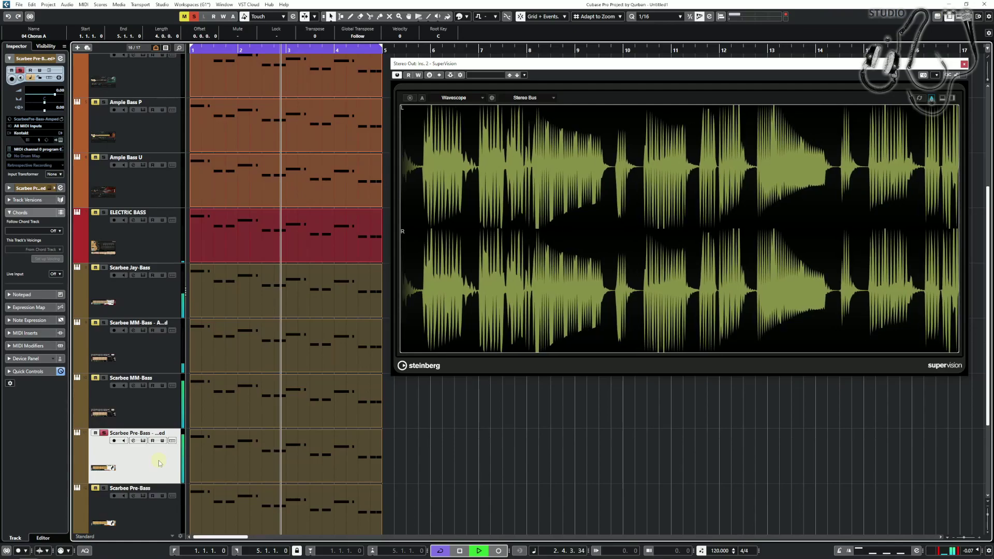
left_click(148, 510)
scroll(176, 466, "down", 3)
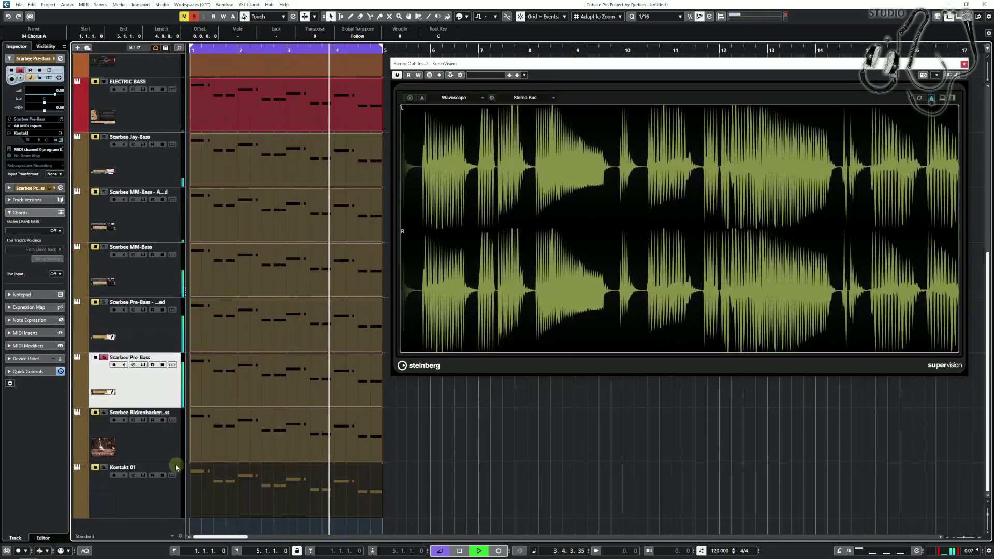
left_click(142, 340)
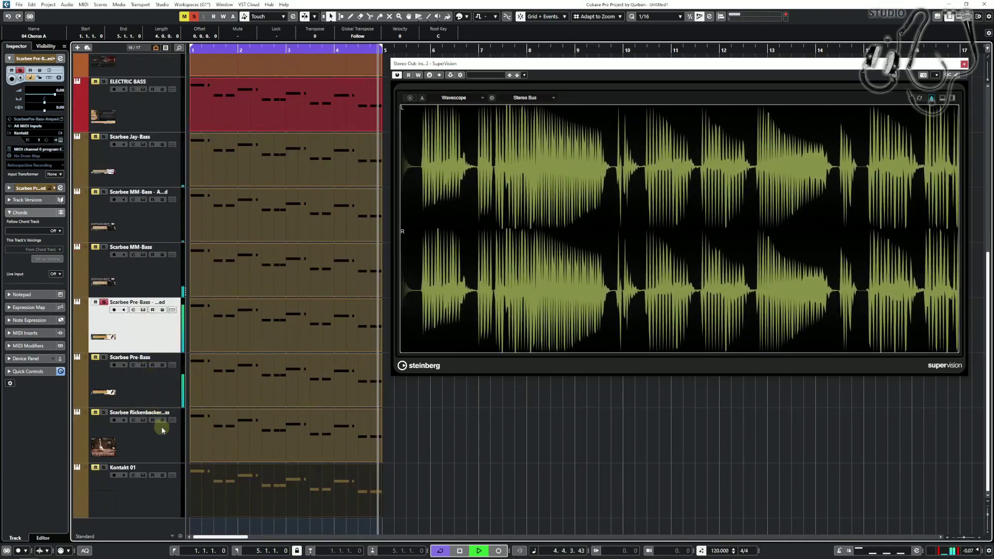
left_click(156, 445)
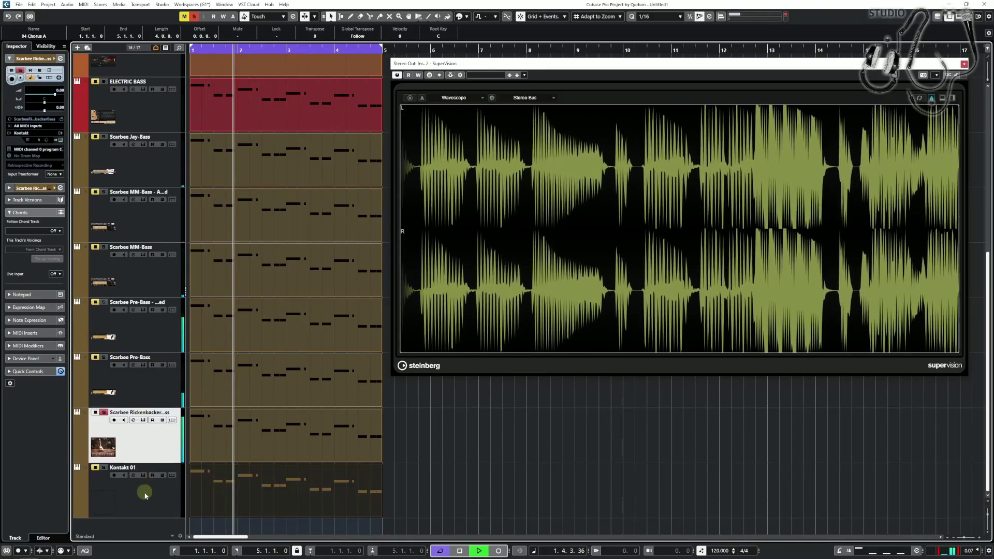
left_click(144, 502)
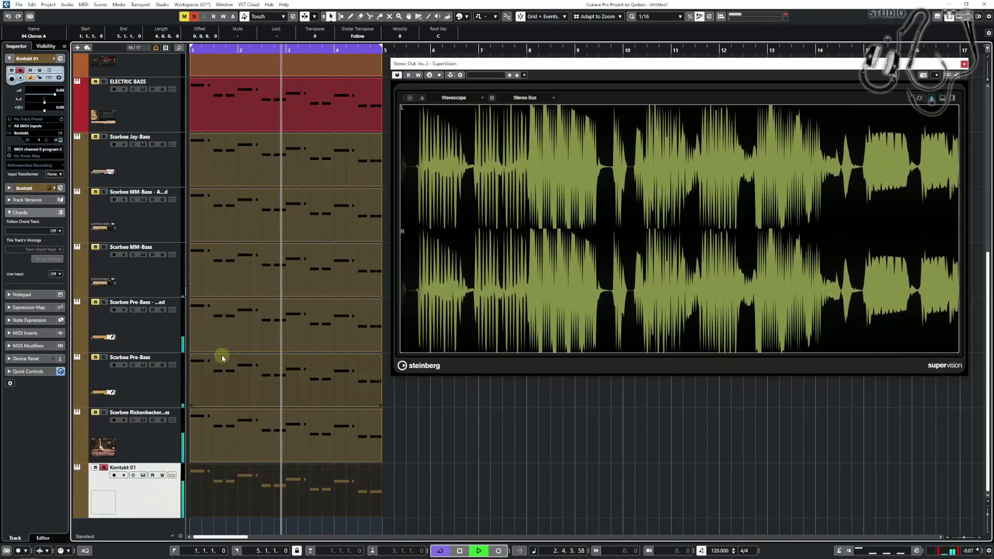
- Compare against the earlier tracks by soloing Ample Bass U and AcBass while the loop keeps playing
left_click(149, 73)
scroll(226, 203, "up", 5)
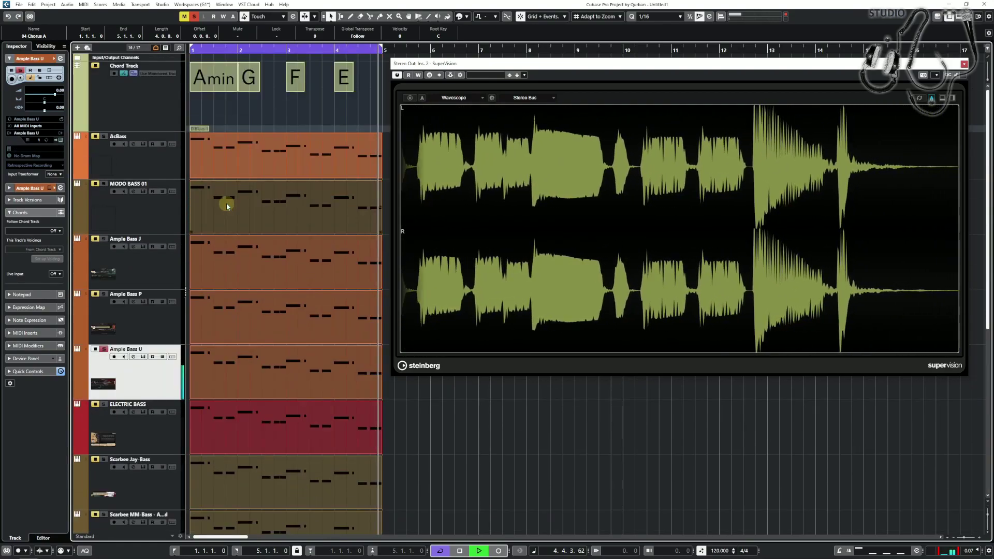
left_click(157, 169)
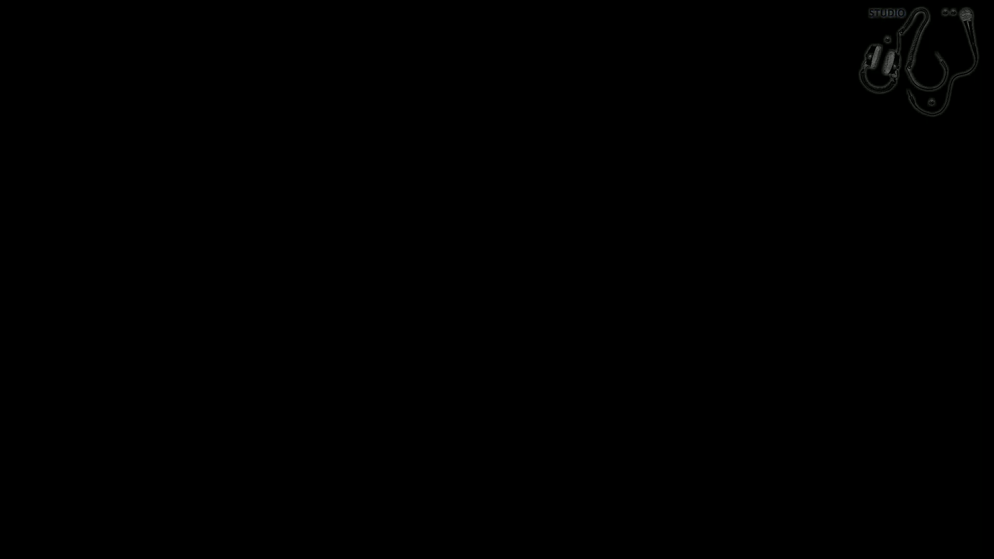